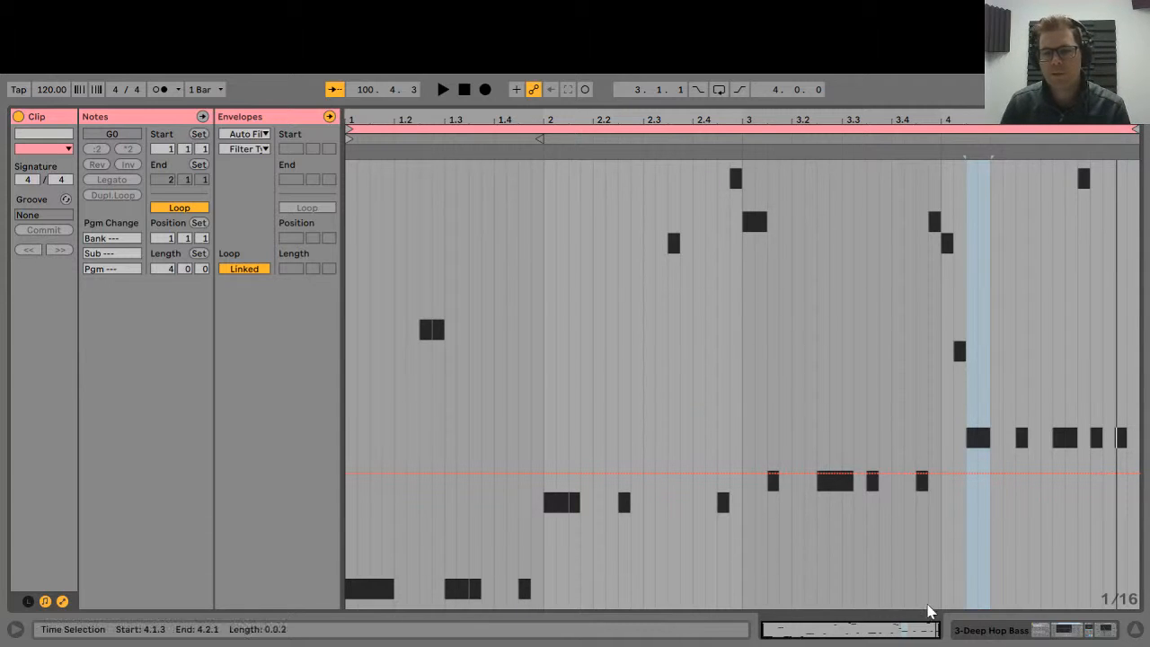
# Show the Deep Hop Bass device chain with Auto Filter, Overdrive and Glue Compressor.
pyautogui.click(1000, 631)
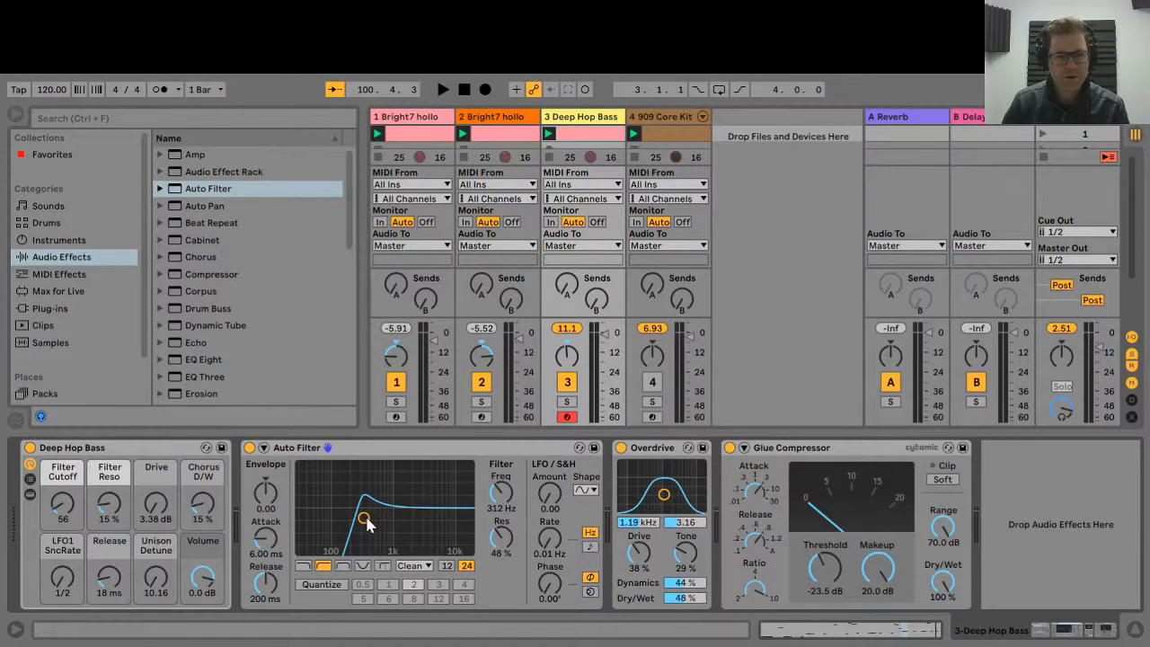
# Switch off tracks 1 and 2, then audition an Auto Filter cutoff and resonance sweep during playback.
pyautogui.moveTo(364, 518)
pyautogui.mouseDown()
pyautogui.moveTo(429, 510)
pyautogui.moveTo(318, 512)
pyautogui.moveTo(441, 510)
pyautogui.moveTo(353, 514)
pyautogui.mouseUp()
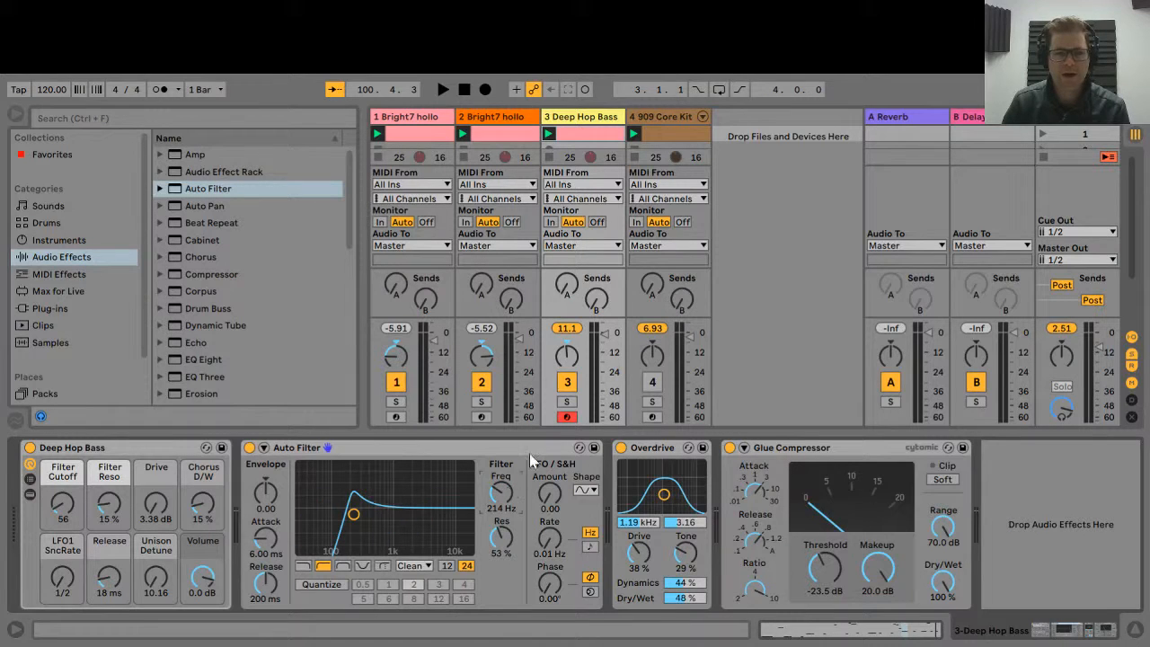
pyautogui.click(482, 382)
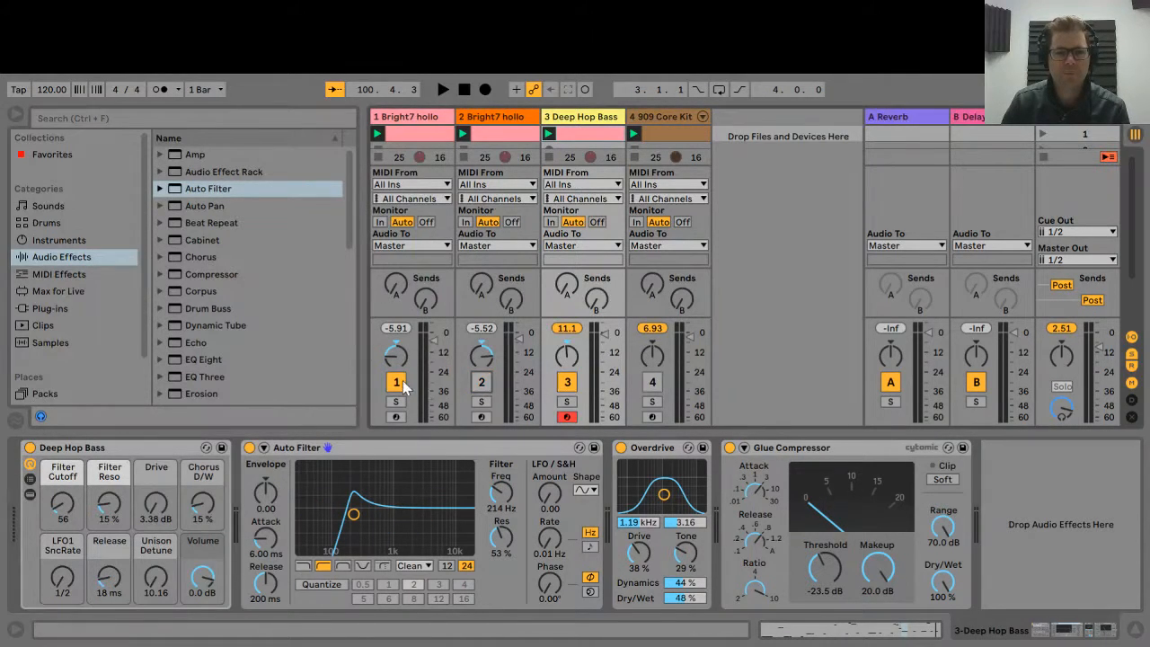
pyautogui.click(396, 382)
pyautogui.click(442, 89)
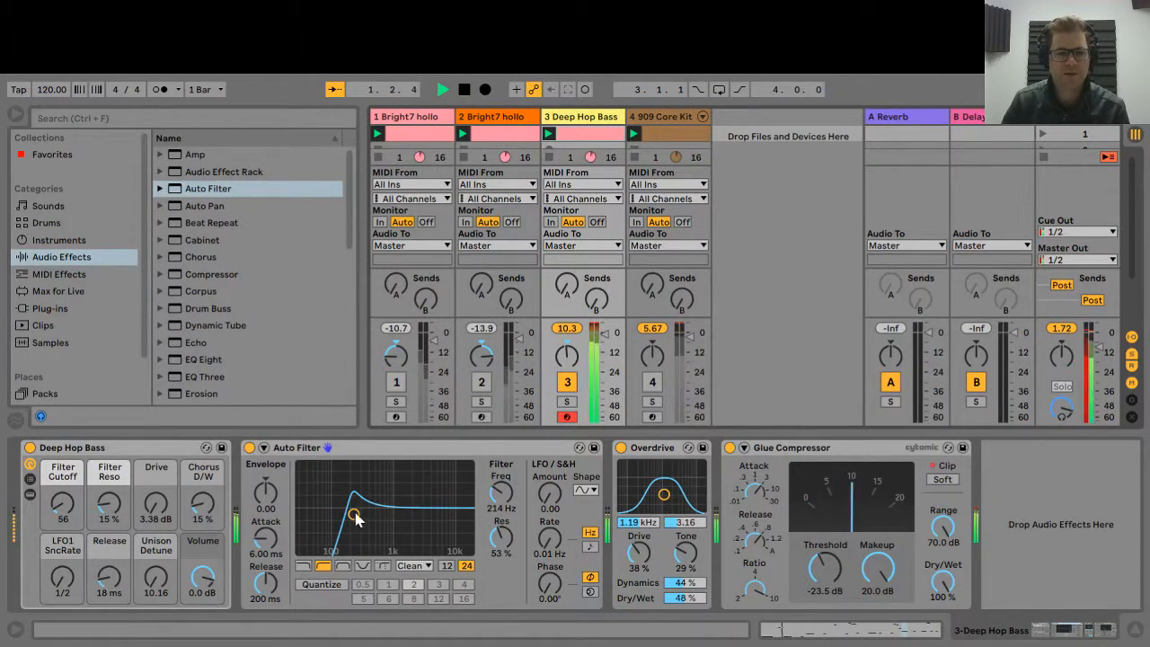
pyautogui.moveTo(353, 513)
pyautogui.mouseDown()
pyautogui.moveTo(385, 510)
pyautogui.moveTo(311, 511)
pyautogui.moveTo(359, 510)
pyautogui.mouseUp()
pyautogui.click(464, 90)
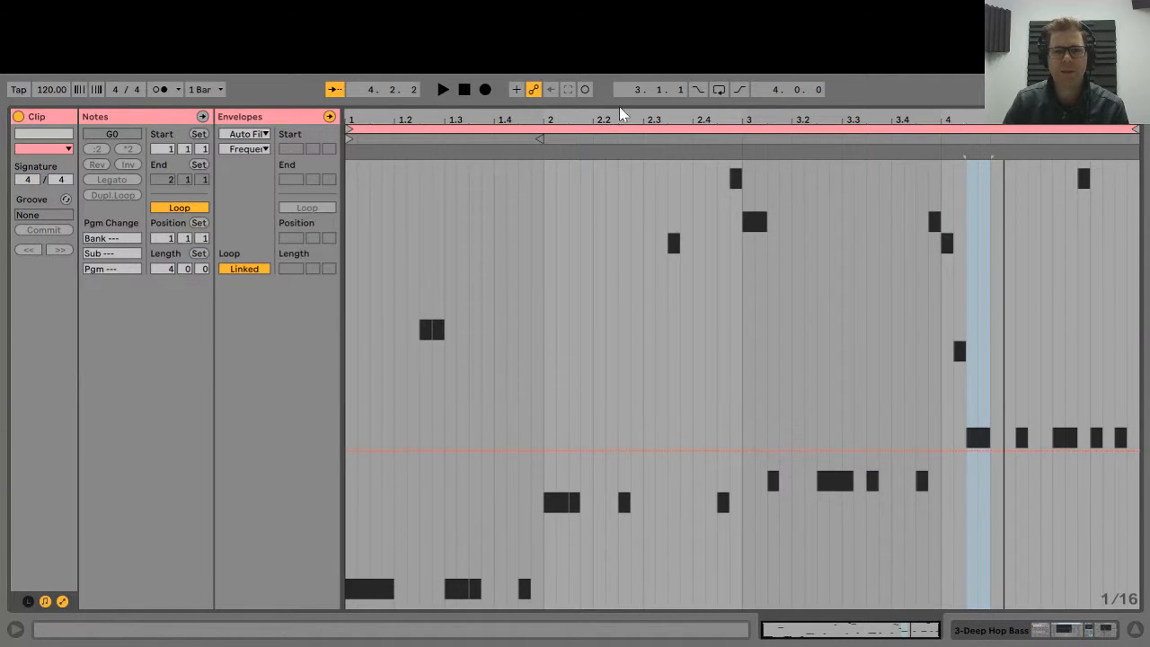
# Return to the Deep Hop Bass clip and hide its envelopes to show the MIDI notes.
pyautogui.click(1033, 633)
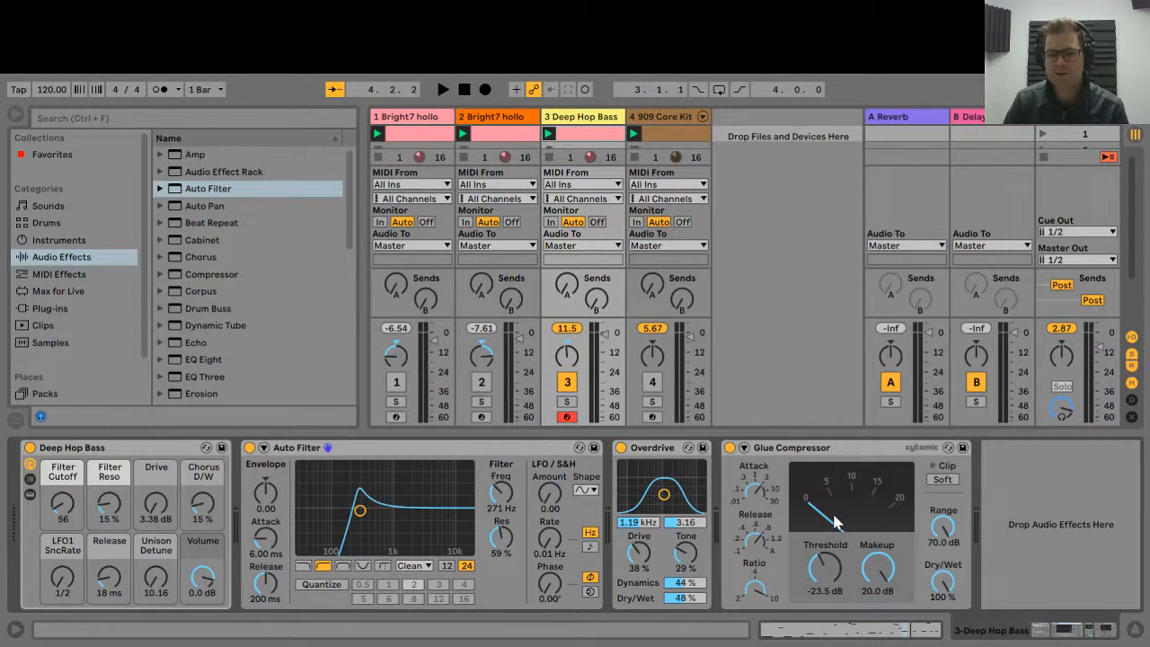
pyautogui.click(878, 634)
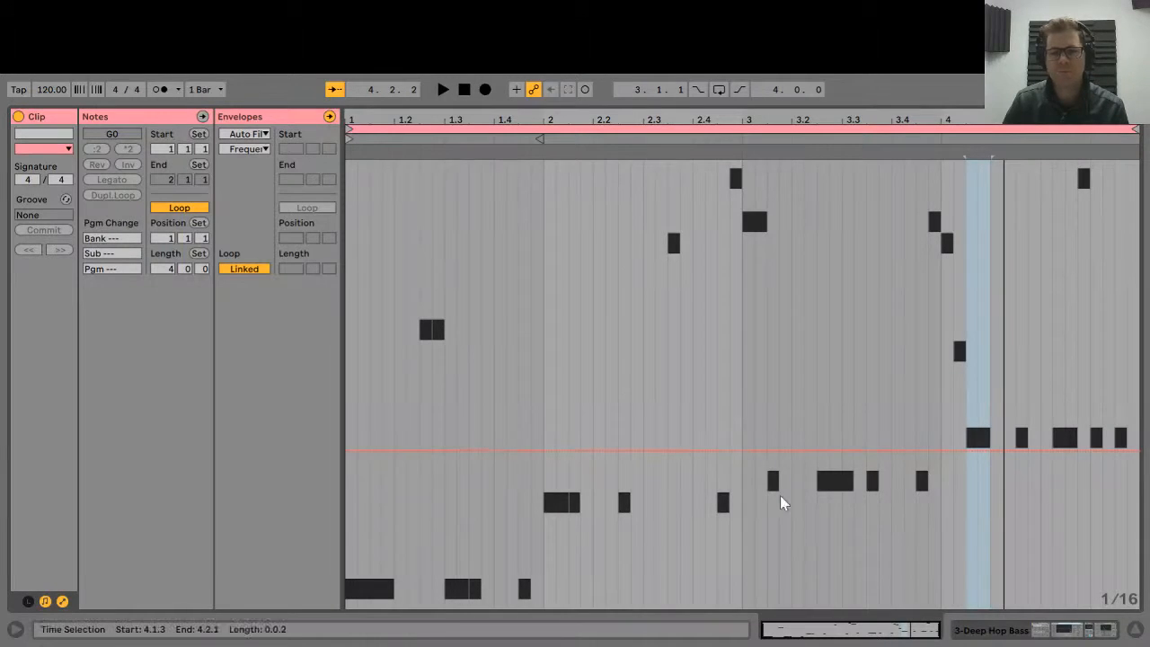
pyautogui.click(62, 601)
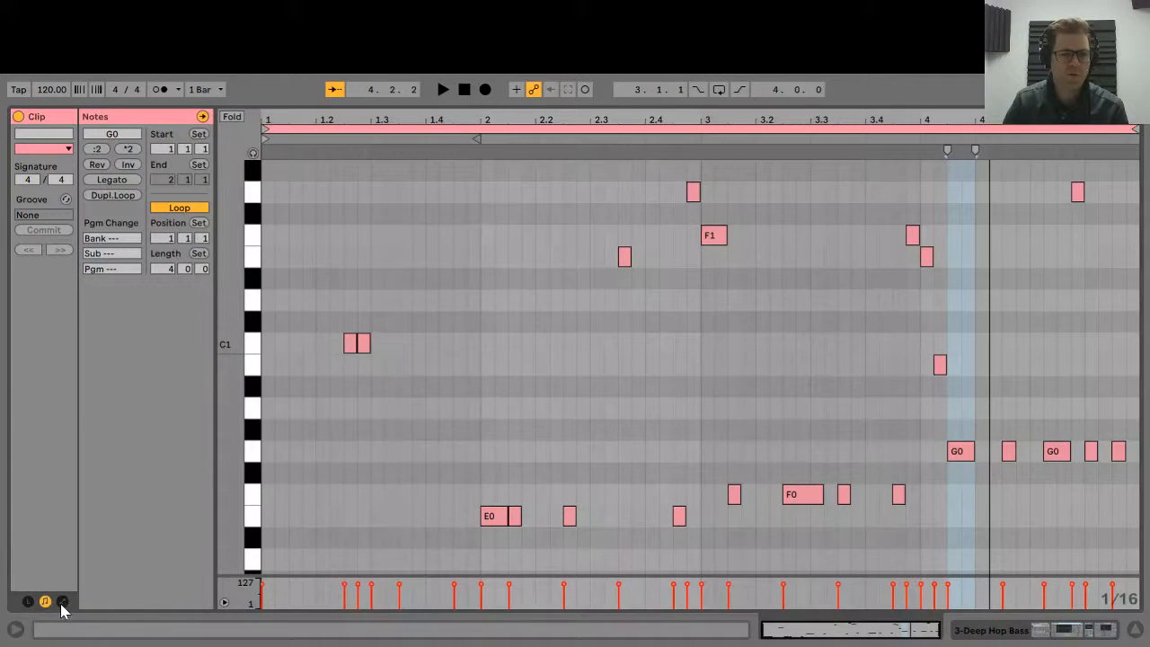
# Reopen the clip envelopes to show the Auto Filter Frequency envelope.
pyautogui.click(63, 601)
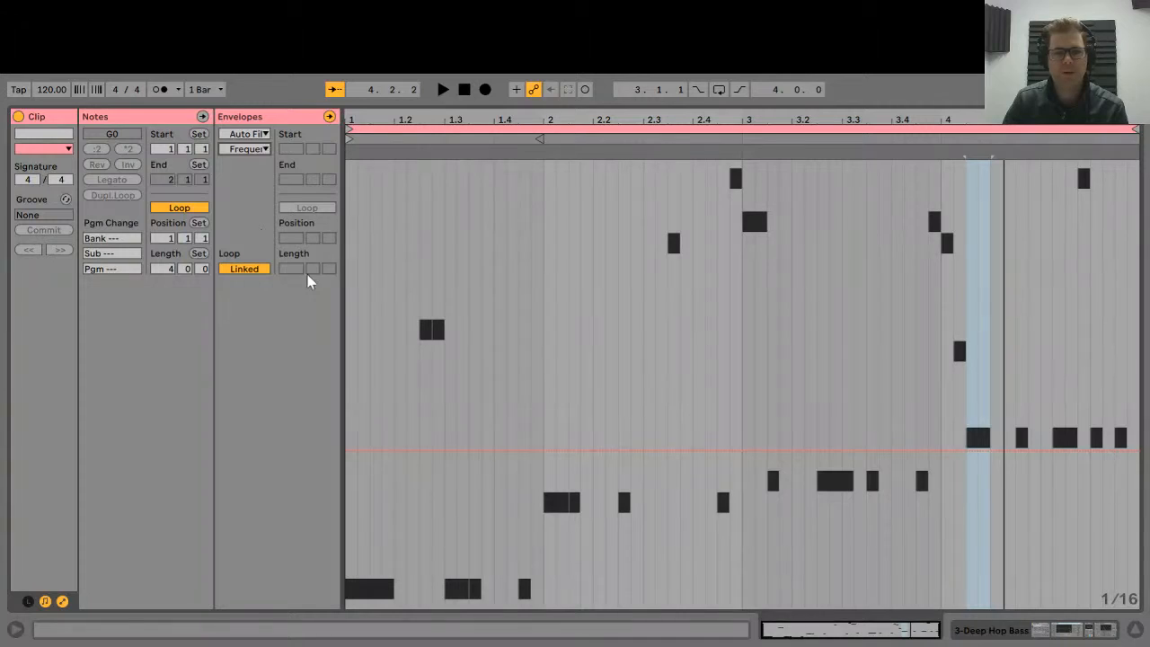
# Raise the Auto Filter Freq to about 472 Hz and return to the clip's envelope view.
pyautogui.click(994, 628)
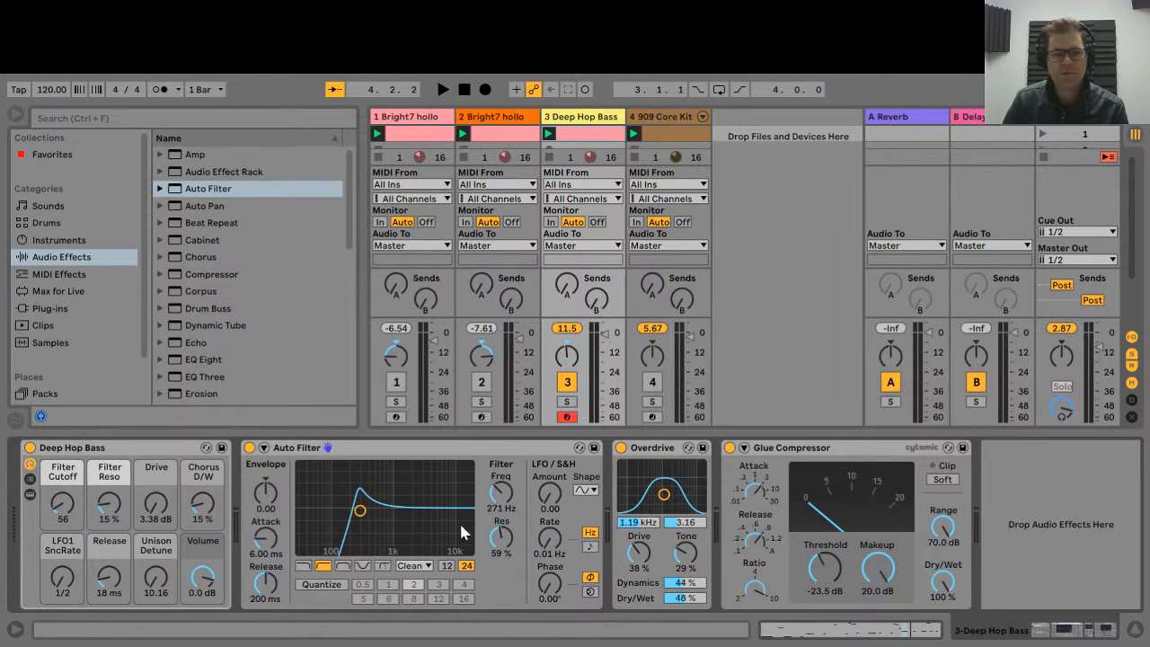
pyautogui.moveTo(375, 508)
pyautogui.mouseDown()
pyautogui.moveTo(420, 511)
pyautogui.moveTo(352, 510)
pyautogui.moveTo(418, 511)
pyautogui.moveTo(357, 510)
pyautogui.moveTo(370, 511)
pyautogui.mouseUp()
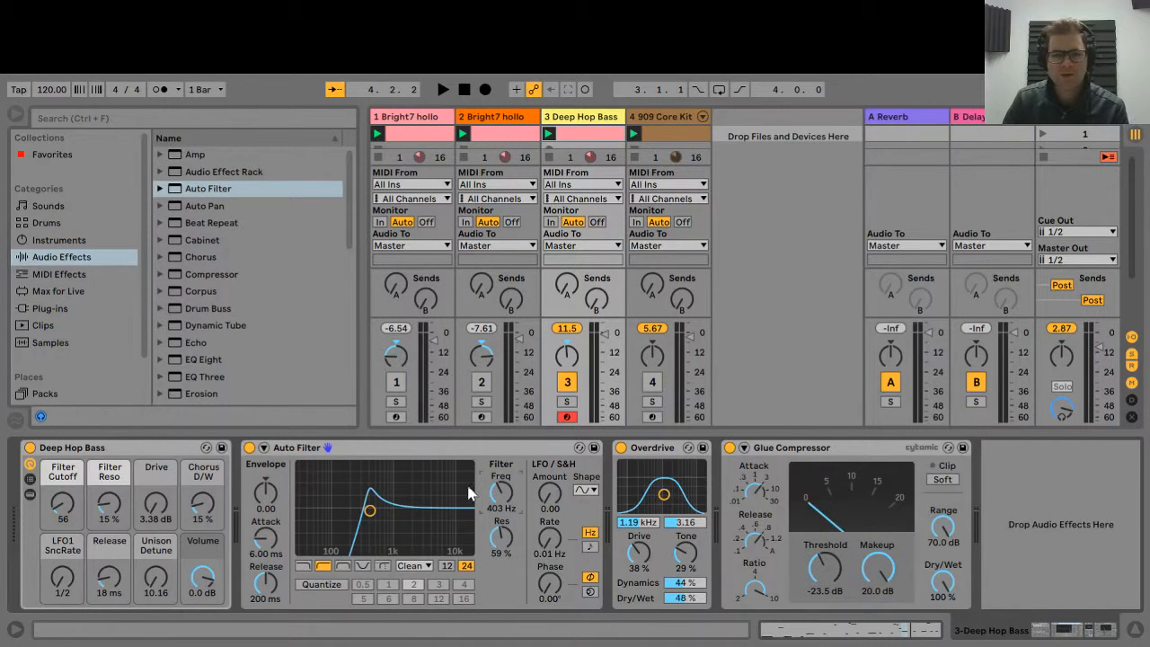
pyautogui.moveTo(501, 490)
pyautogui.mouseDown()
pyautogui.moveTo(495, 463)
pyautogui.moveTo(494, 474)
pyautogui.mouseUp()
pyautogui.click(893, 631)
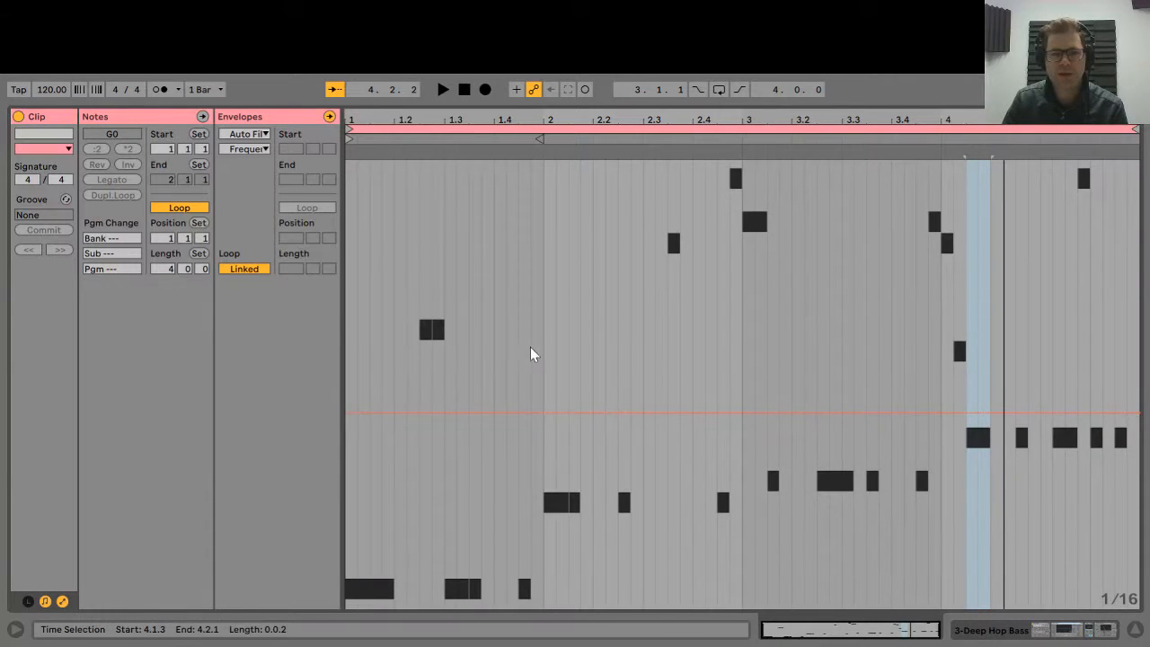
pyautogui.click(465, 90)
pyautogui.click(443, 90)
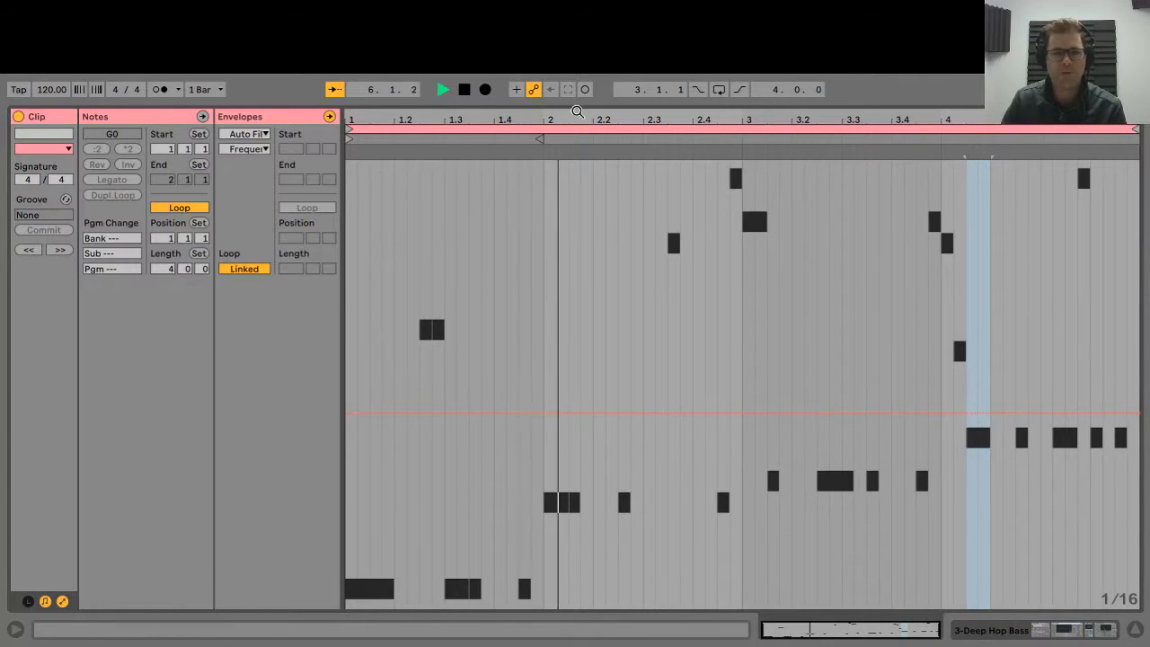
pyautogui.click(464, 89)
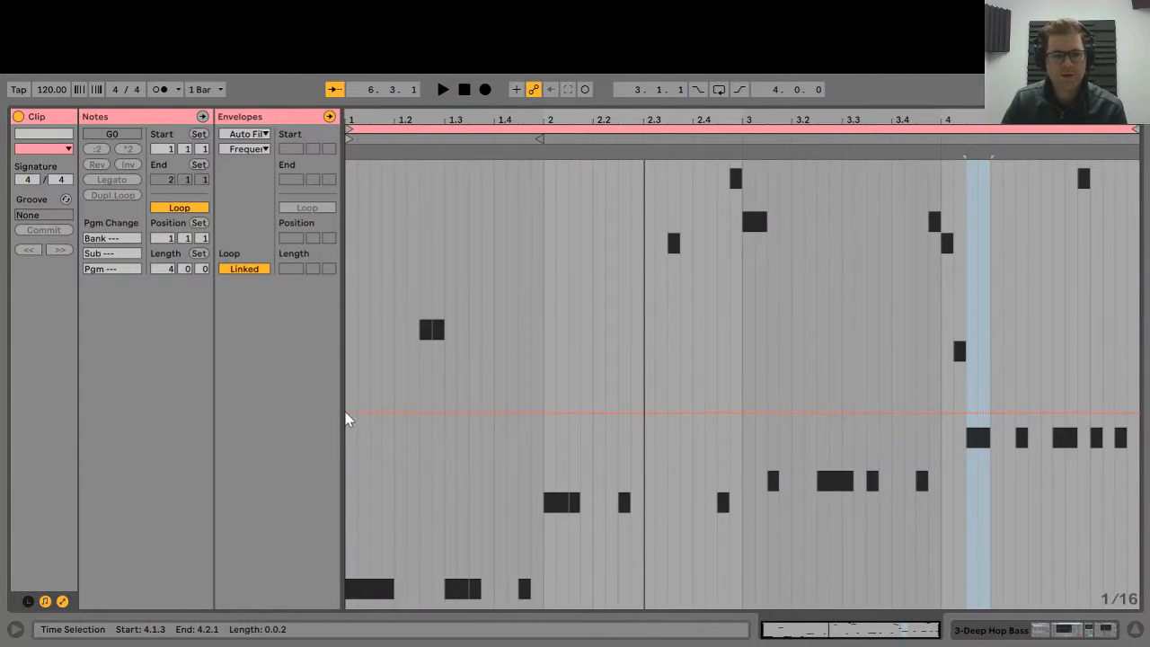
# Add three breakpoints and drag the first down so the Frequency envelope ramps up to 472 Hz.
pyautogui.click(395, 413)
pyautogui.click(445, 413)
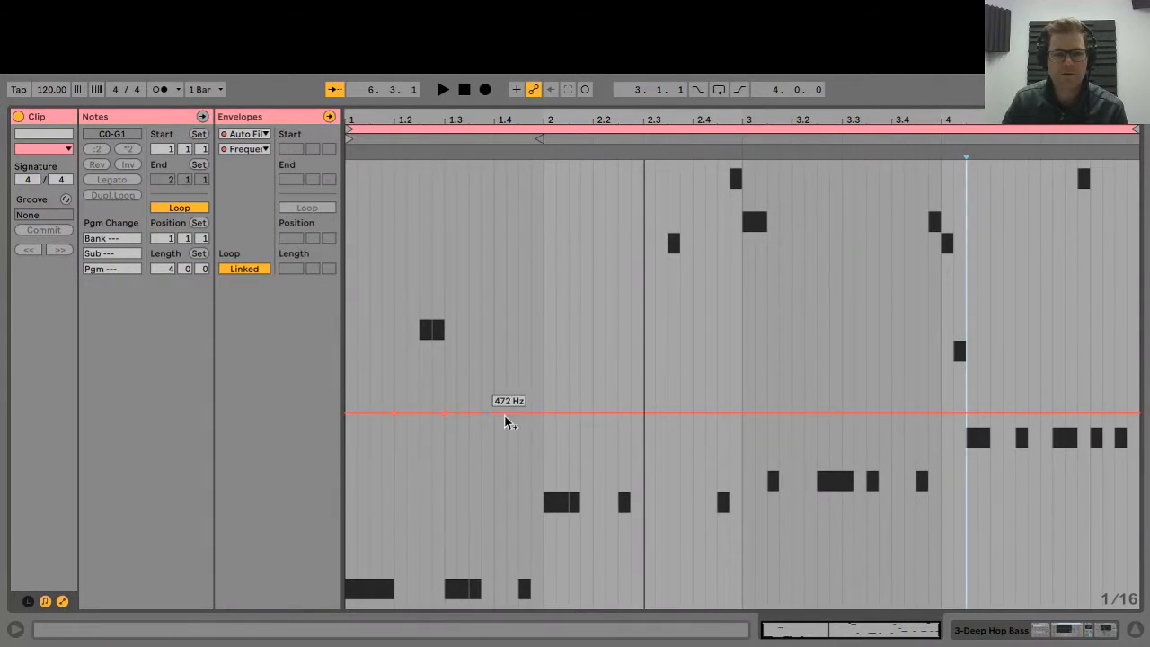
pyautogui.click(544, 414)
pyautogui.moveTo(347, 413); pyautogui.dragTo(349, 600)
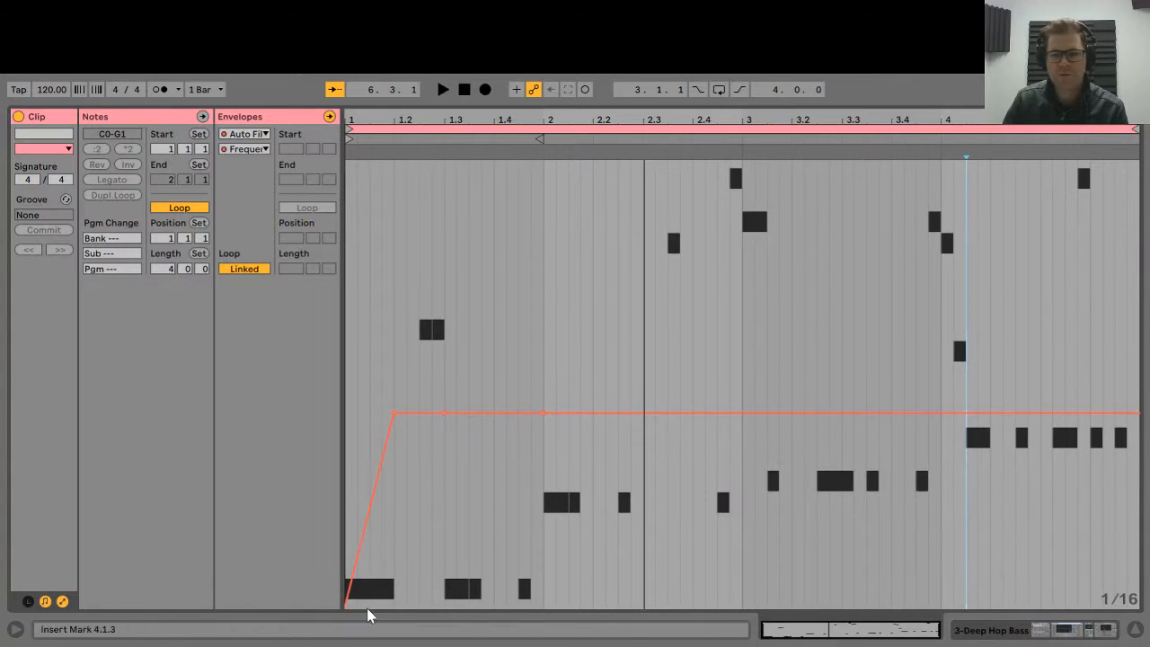
# Play the clip from the start and watch the Auto Filter follow the ramp.
pyautogui.click(983, 632)
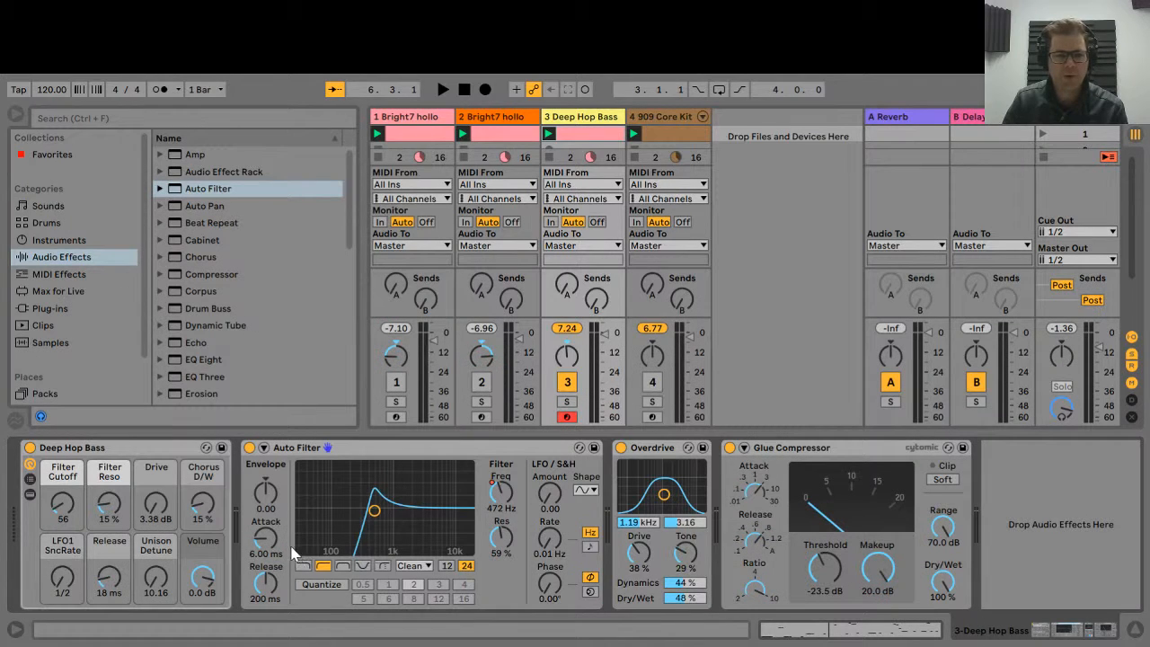
pyautogui.click(905, 629)
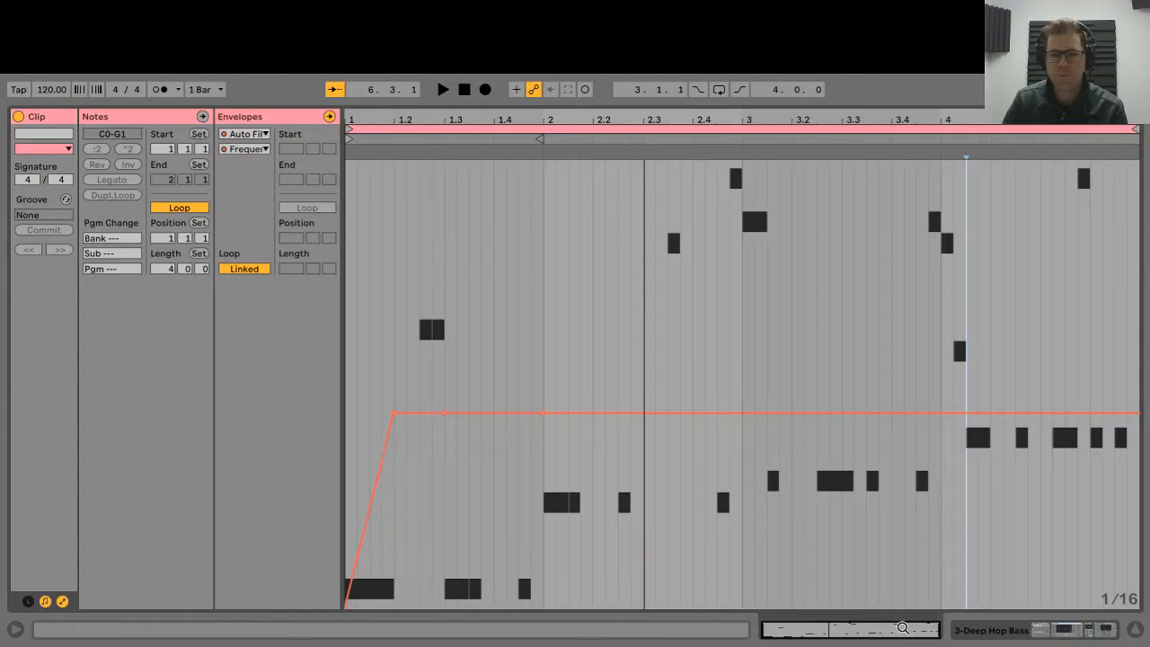
pyautogui.click(464, 88)
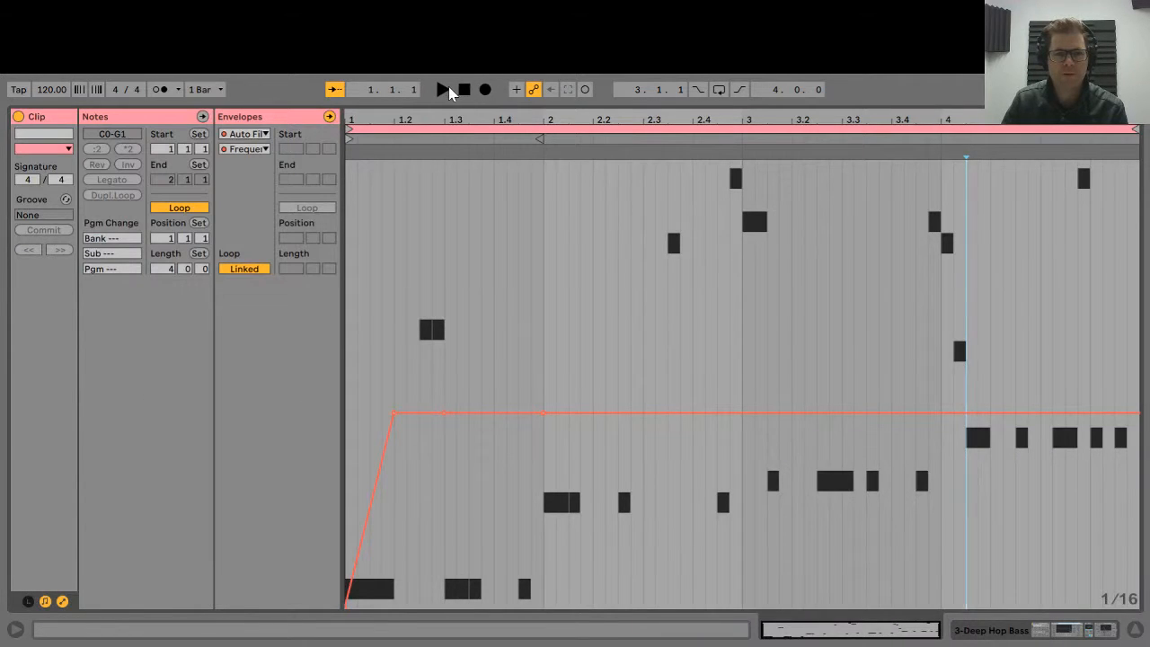
pyautogui.click(443, 89)
pyautogui.click(465, 89)
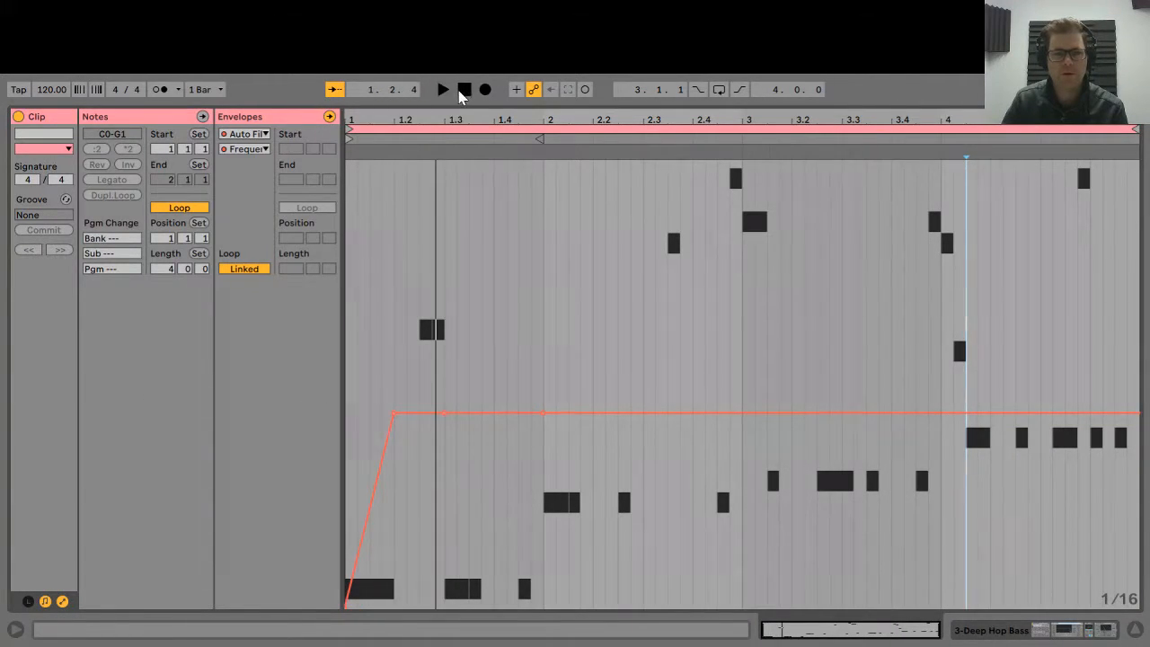
pyautogui.click(1047, 631)
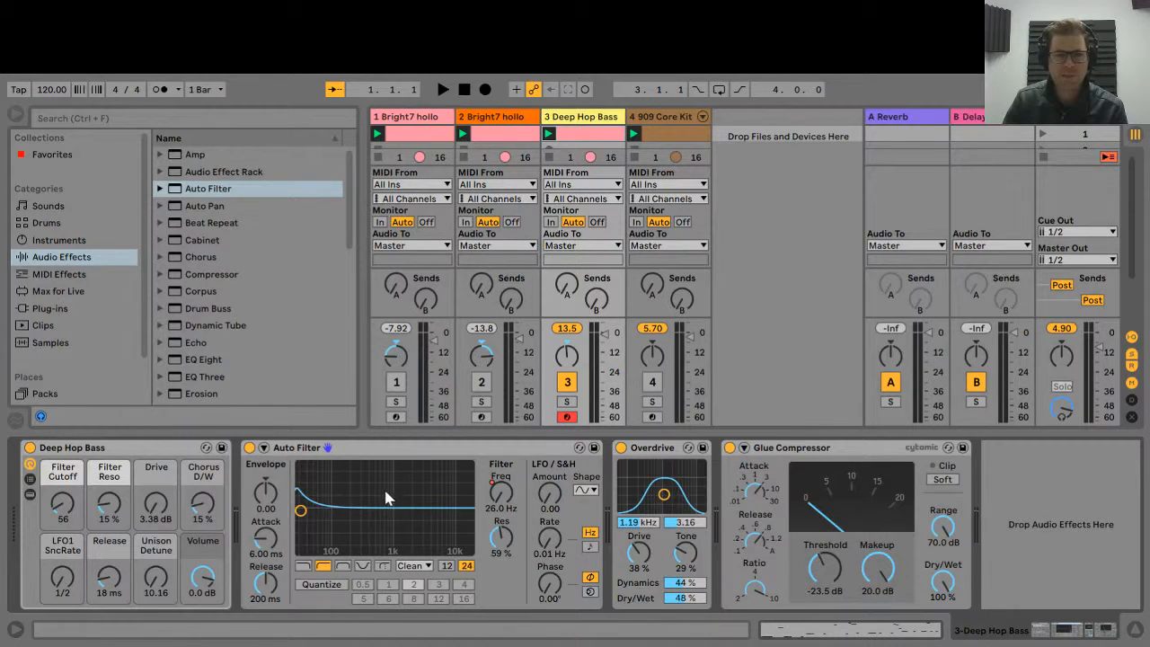
pyautogui.click(442, 89)
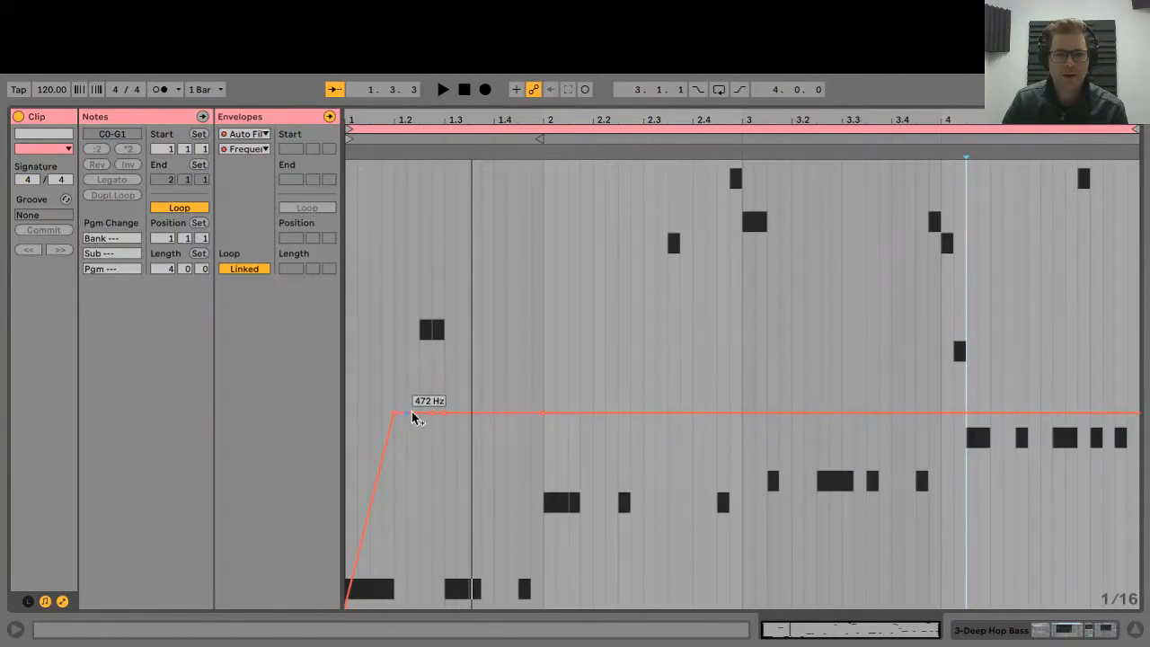
# Carve notches and peaks into the Frequency envelope (down to ~50 Hz, 144 Hz, 26 Hz), rising at the end.
pyautogui.moveTo(432, 414); pyautogui.dragTo(432, 553)
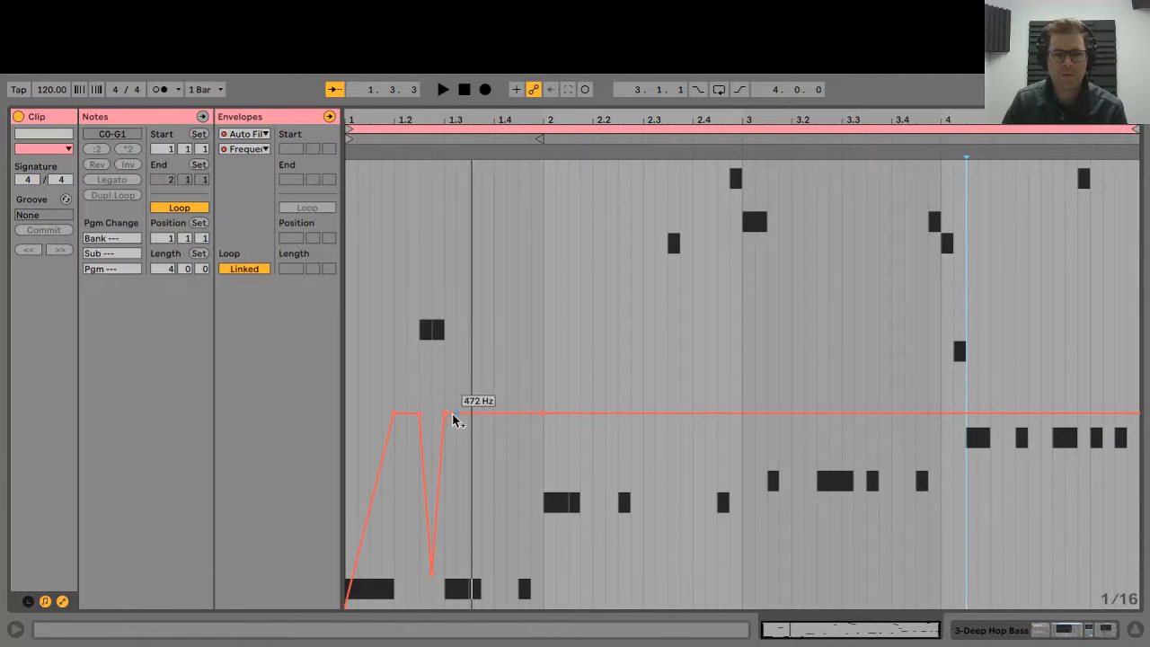
pyautogui.click(542, 412)
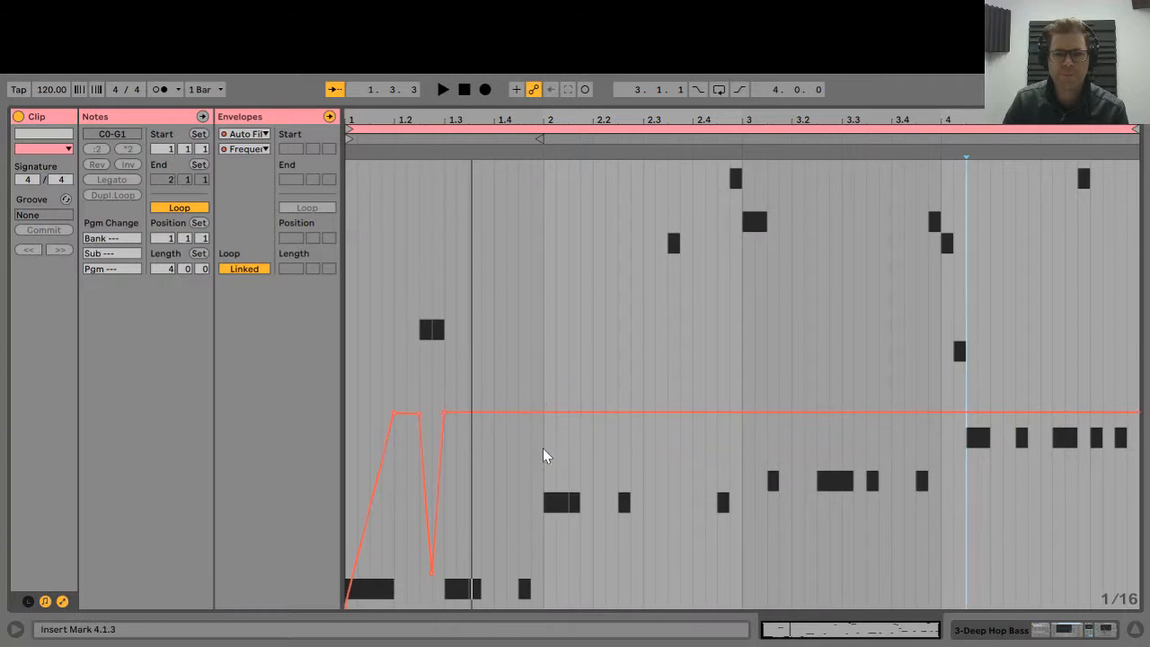
pyautogui.click(543, 413)
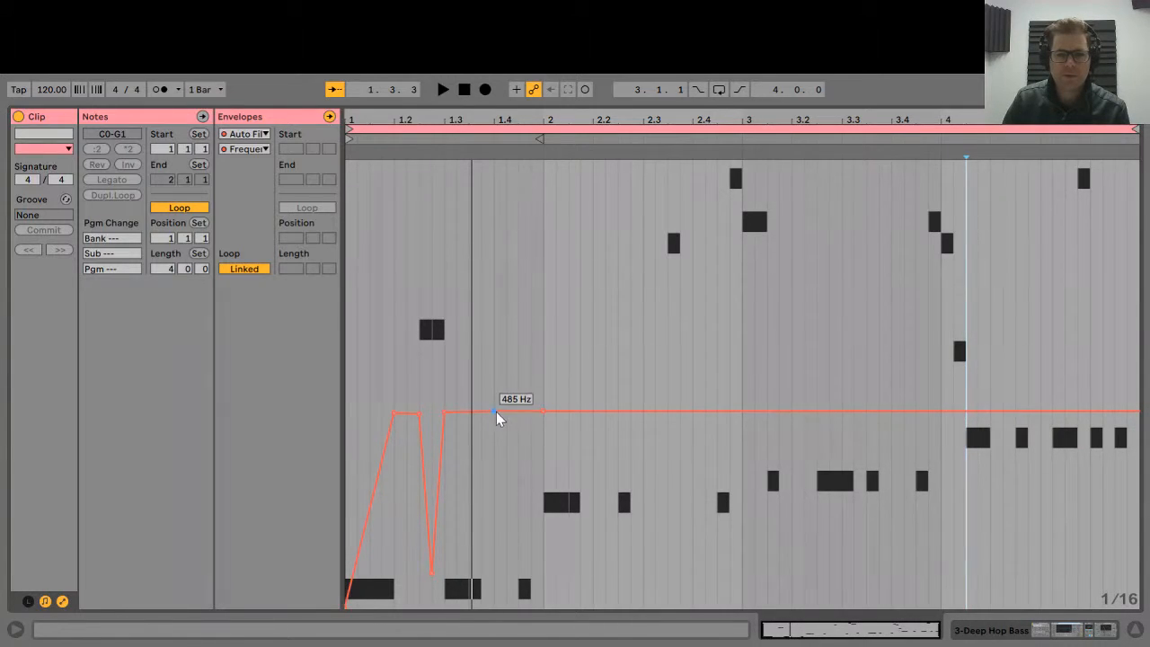
pyautogui.moveTo(495, 413); pyautogui.dragTo(493, 472)
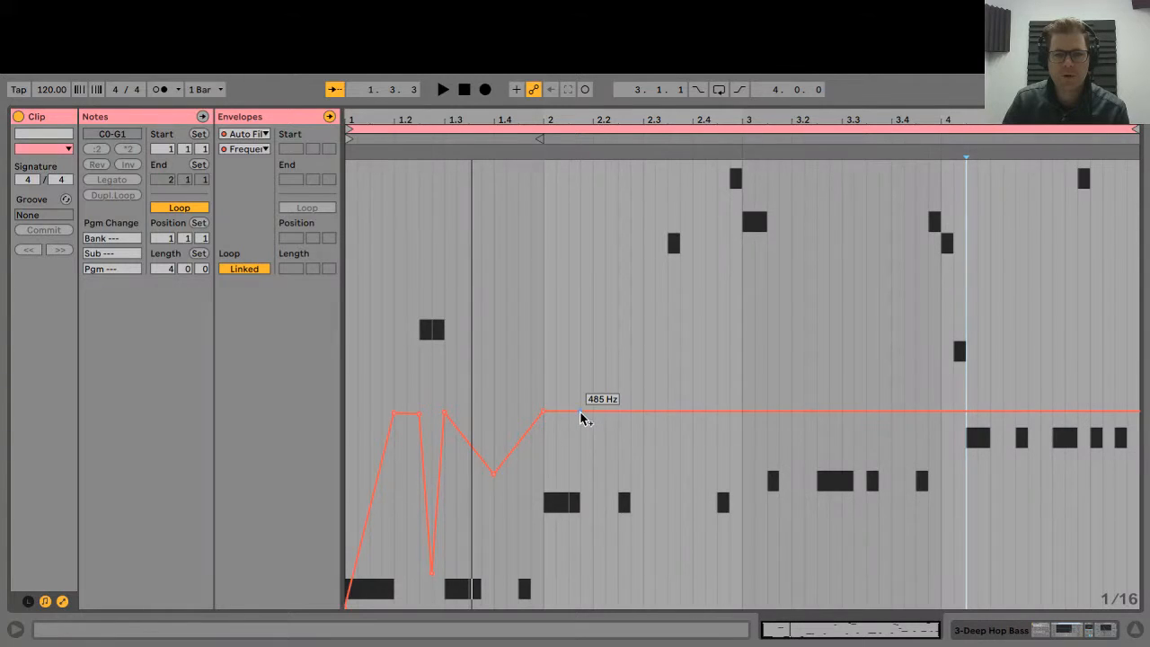
pyautogui.moveTo(579, 411); pyautogui.dragTo(716, 448)
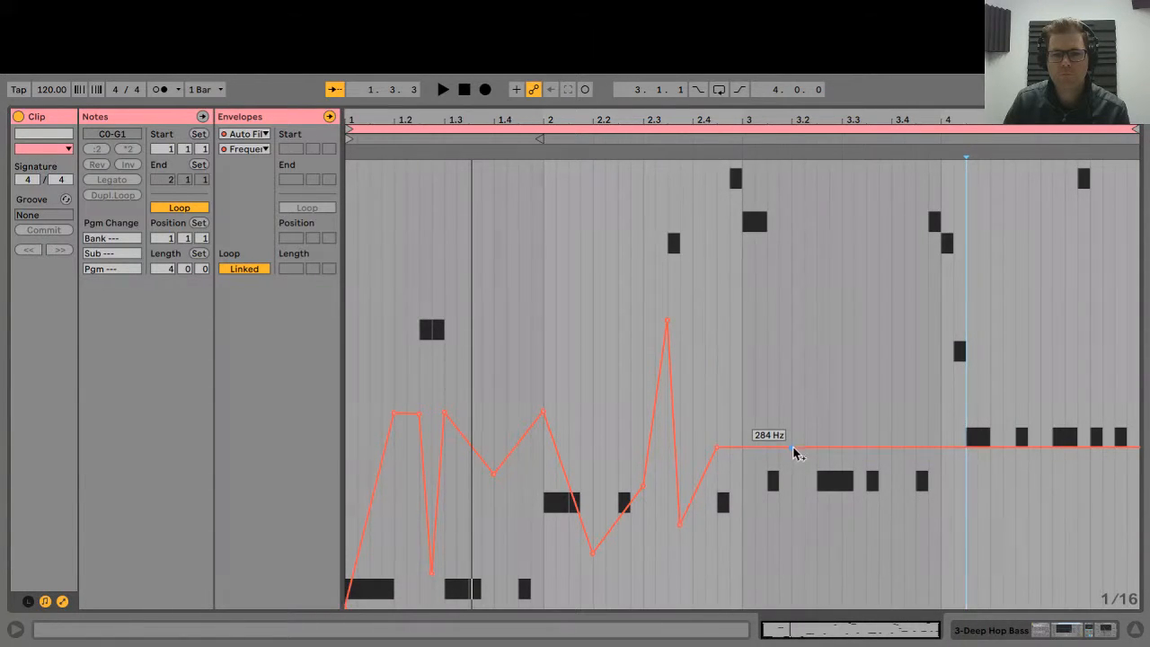
pyautogui.moveTo(790, 447); pyautogui.dragTo(791, 492)
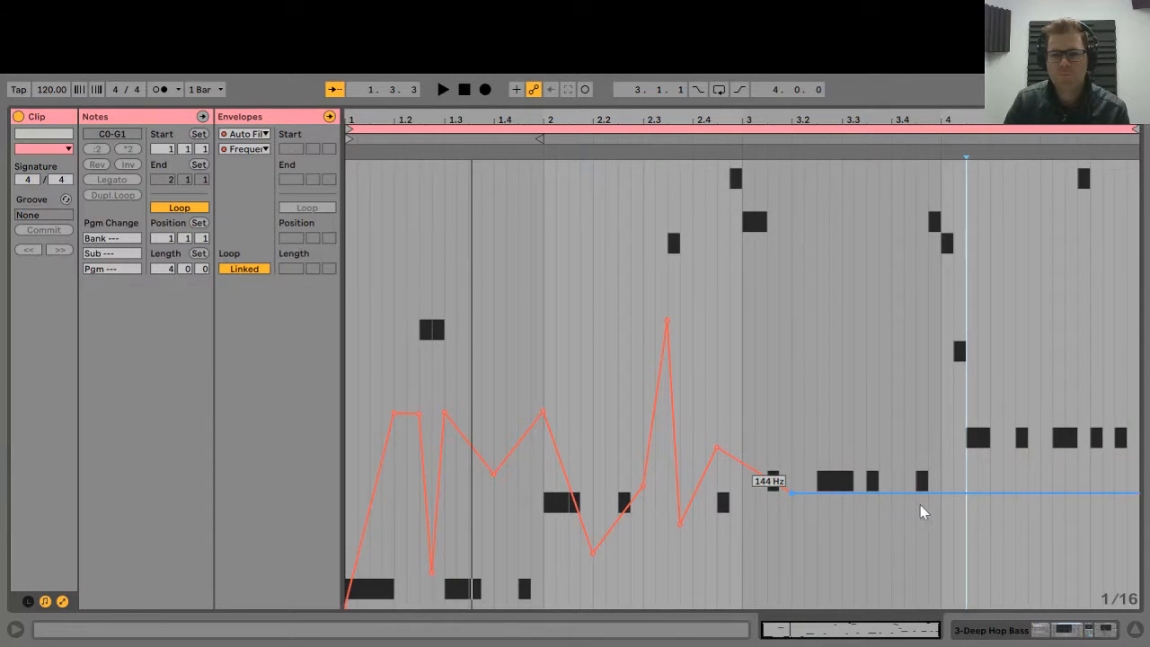
pyautogui.moveTo(940, 492); pyautogui.dragTo(1040, 607)
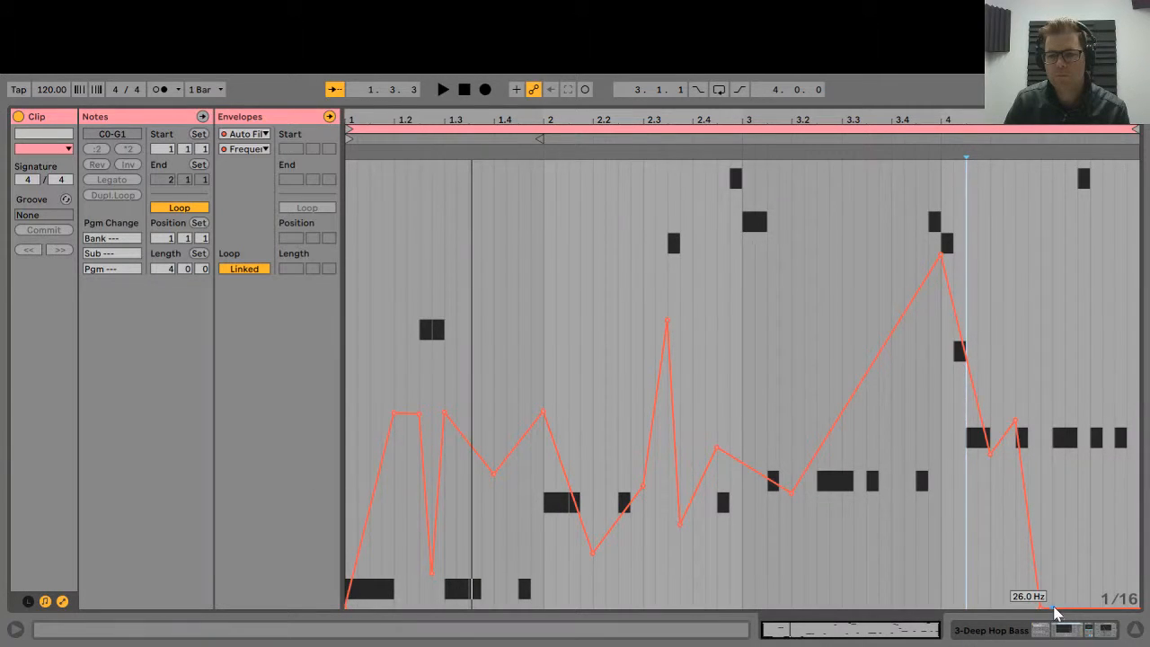
pyautogui.moveTo(1063, 608); pyautogui.dragTo(1063, 479)
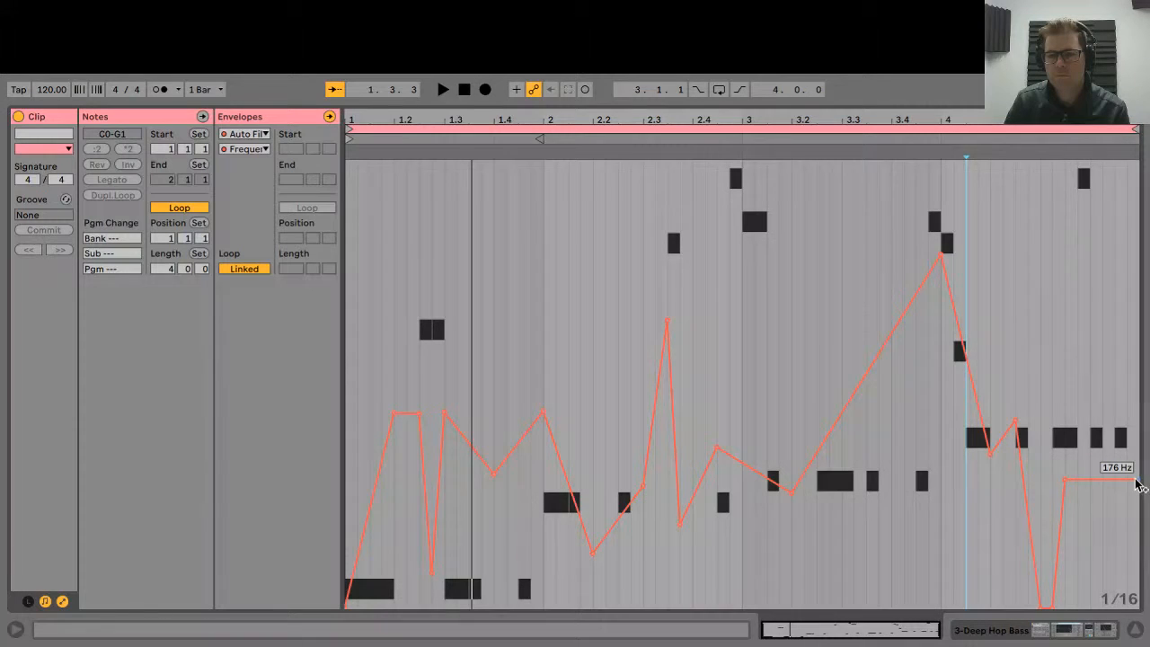
pyautogui.moveTo(1139, 487); pyautogui.dragTo(1138, 284)
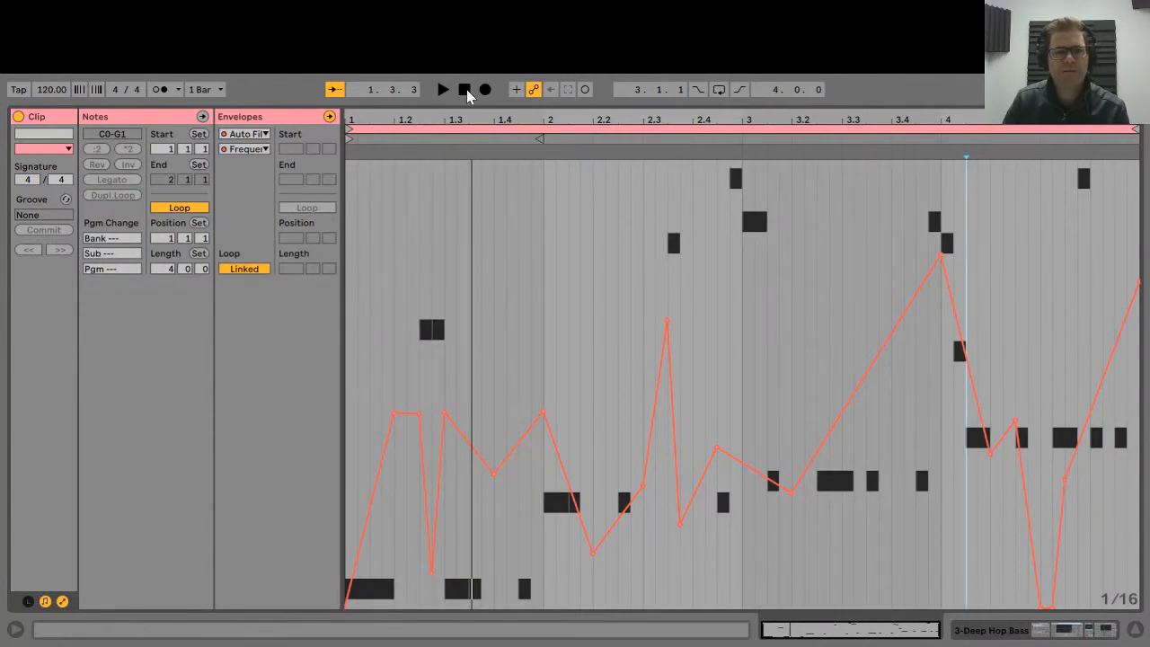
# Restart playback and lower the bar-4 envelope peak to about 1.45 kHz, then view the device chain.
pyautogui.click(463, 89)
pyautogui.click(446, 90)
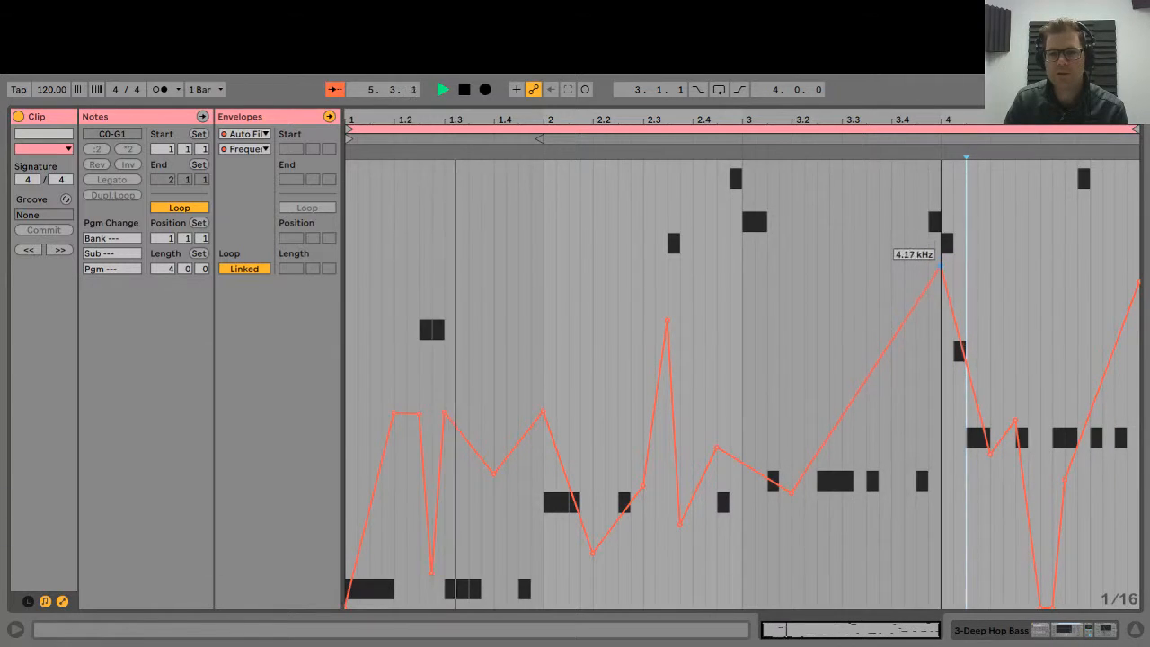
pyautogui.moveTo(943, 266); pyautogui.dragTo(939, 338)
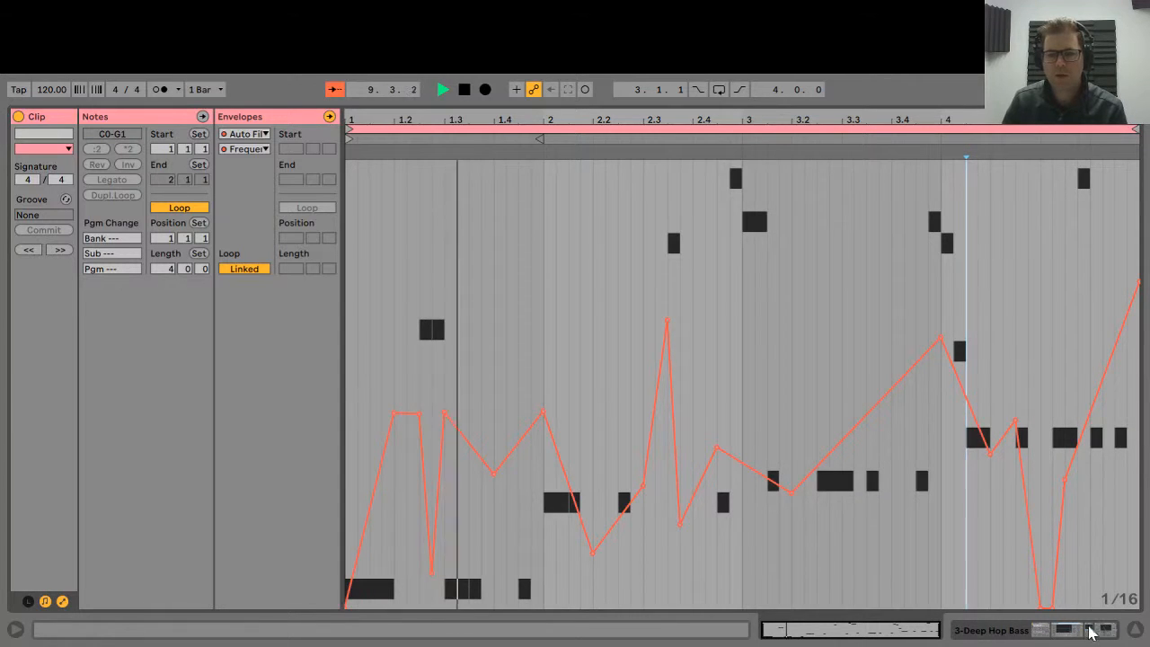
pyautogui.click(1046, 632)
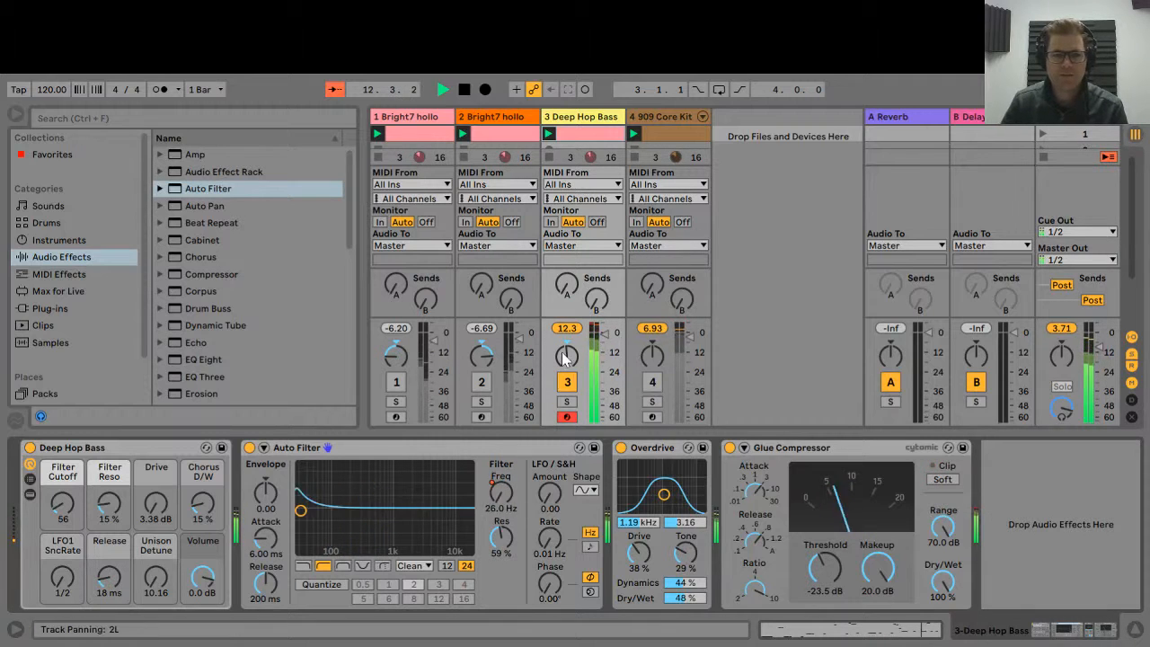
# Reactivate tracks 1, 2 and 4, set track 2 to -5.84 dB and Glue threshold to -28.3 dB.
pyautogui.click(396, 382)
pyautogui.click(481, 381)
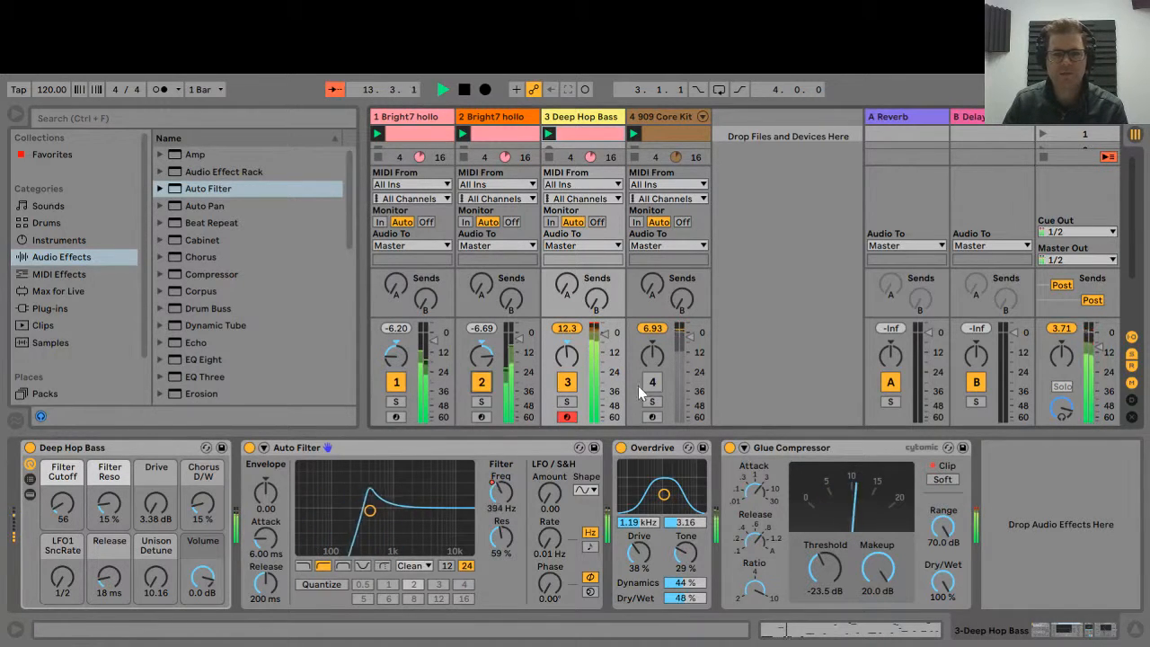
pyautogui.click(652, 381)
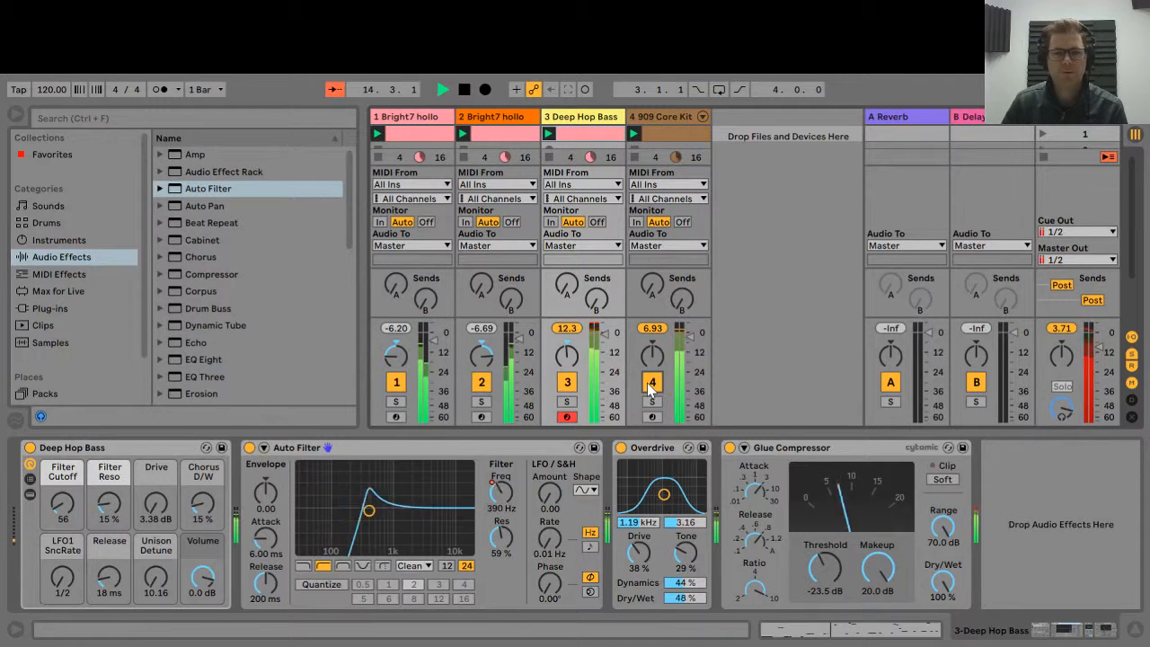
pyautogui.moveTo(604, 334); pyautogui.dragTo(605, 343)
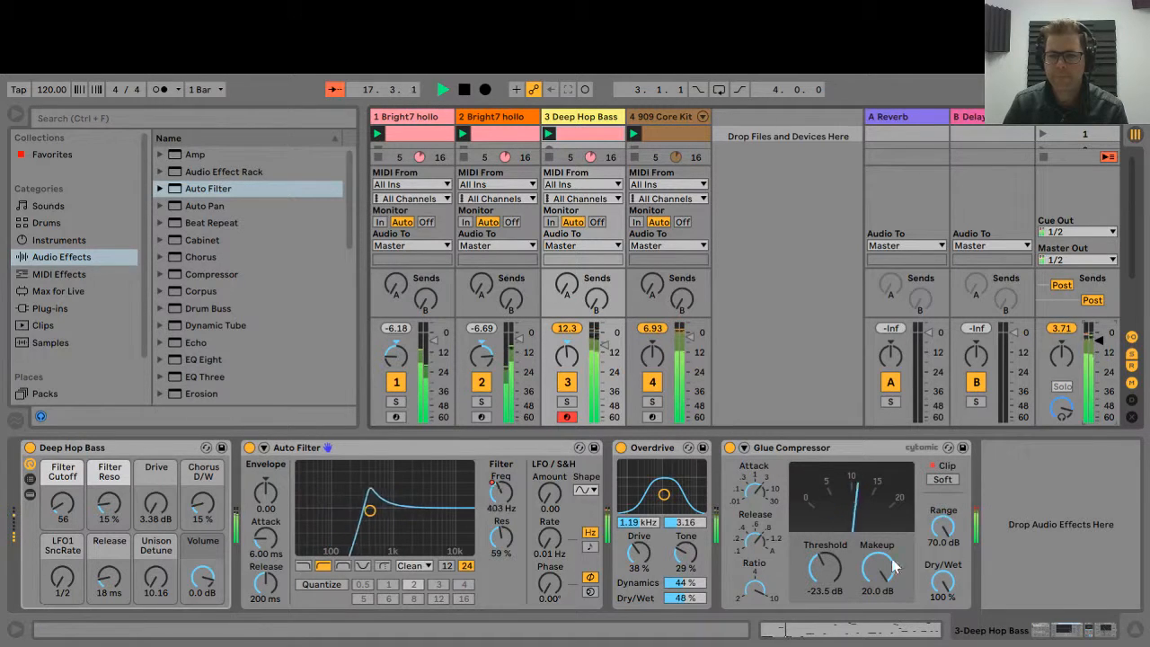
pyautogui.moveTo(827, 571); pyautogui.dragTo(828, 589)
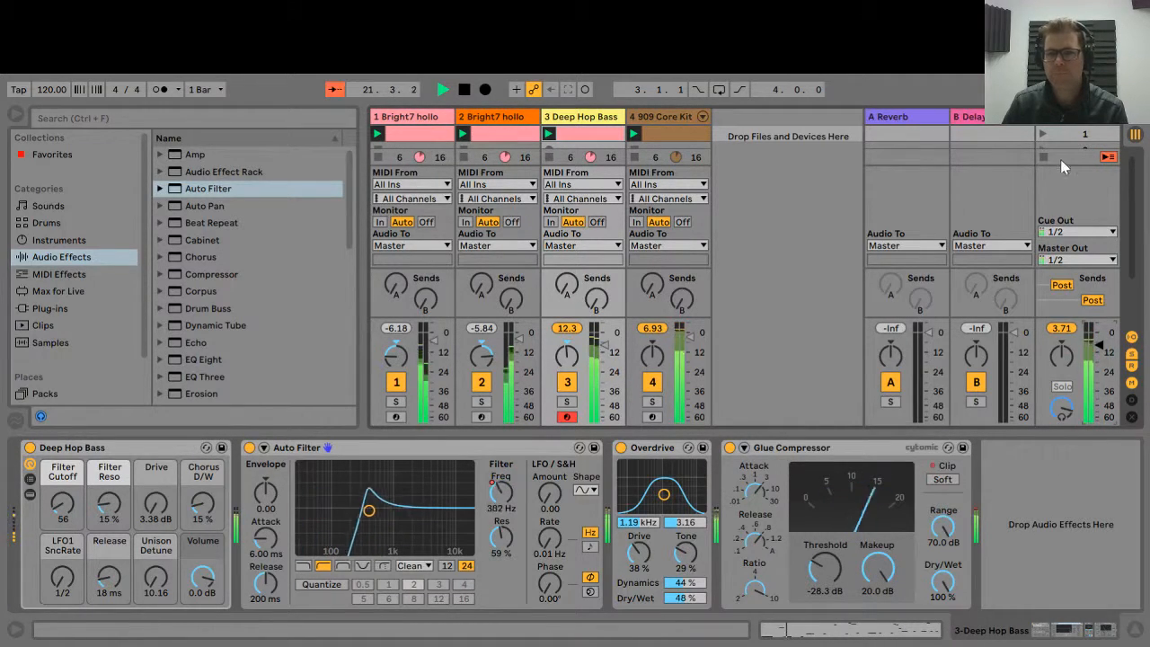
pyautogui.click(1073, 116)
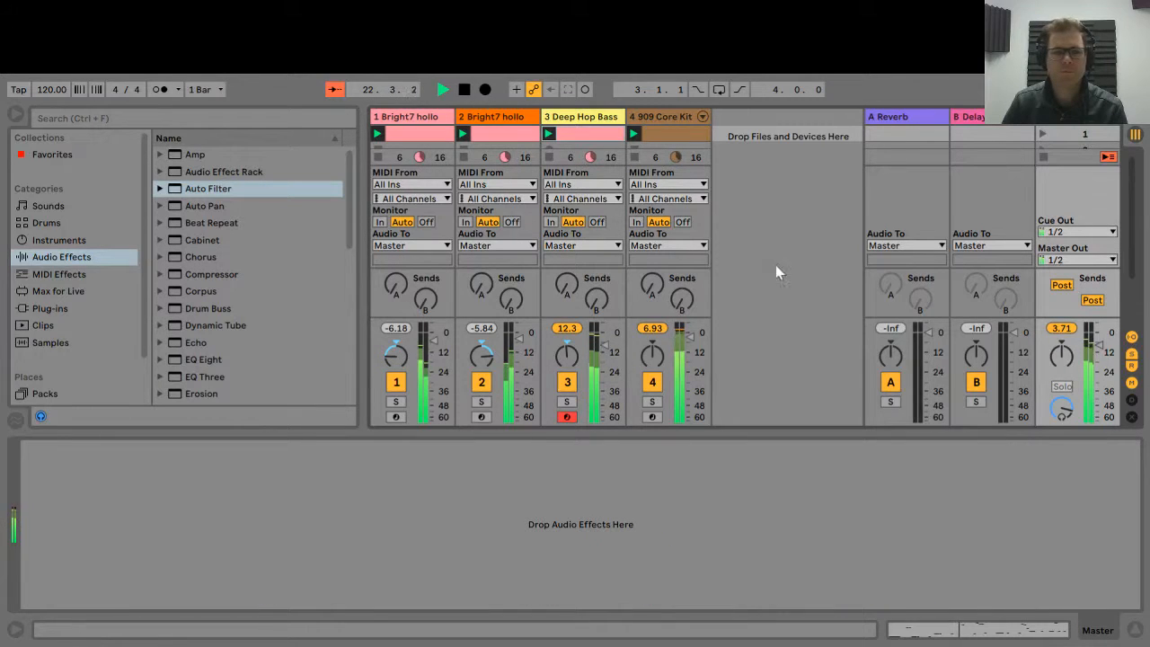
# Add Multiband Dynamics to the Master track, collapse its sidechain, and return to the Deep Hop Bass devices.
pyautogui.scroll(-3, 205, 297)
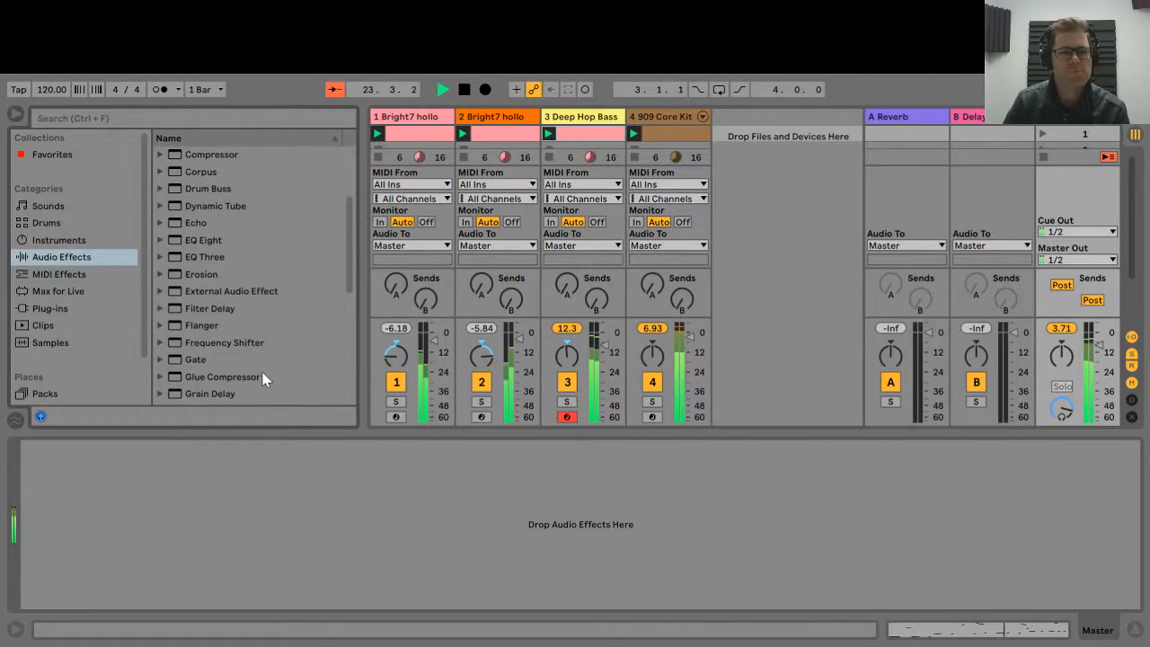
pyautogui.scroll(-6, 265, 380)
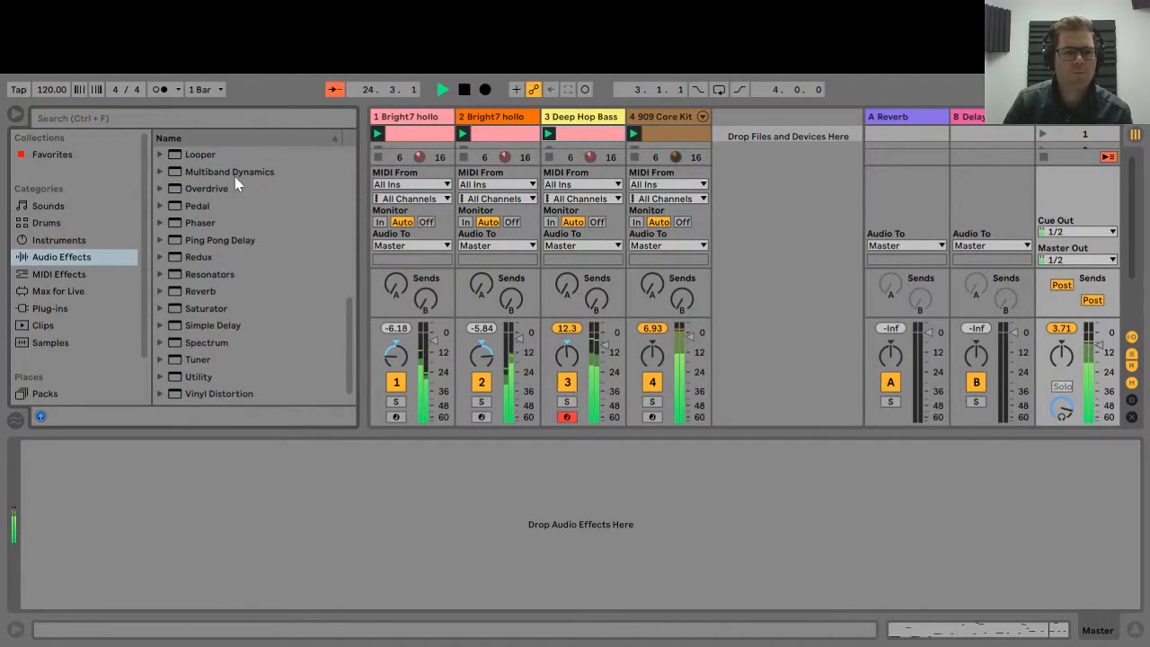
pyautogui.moveTo(231, 172); pyautogui.dragTo(253, 508)
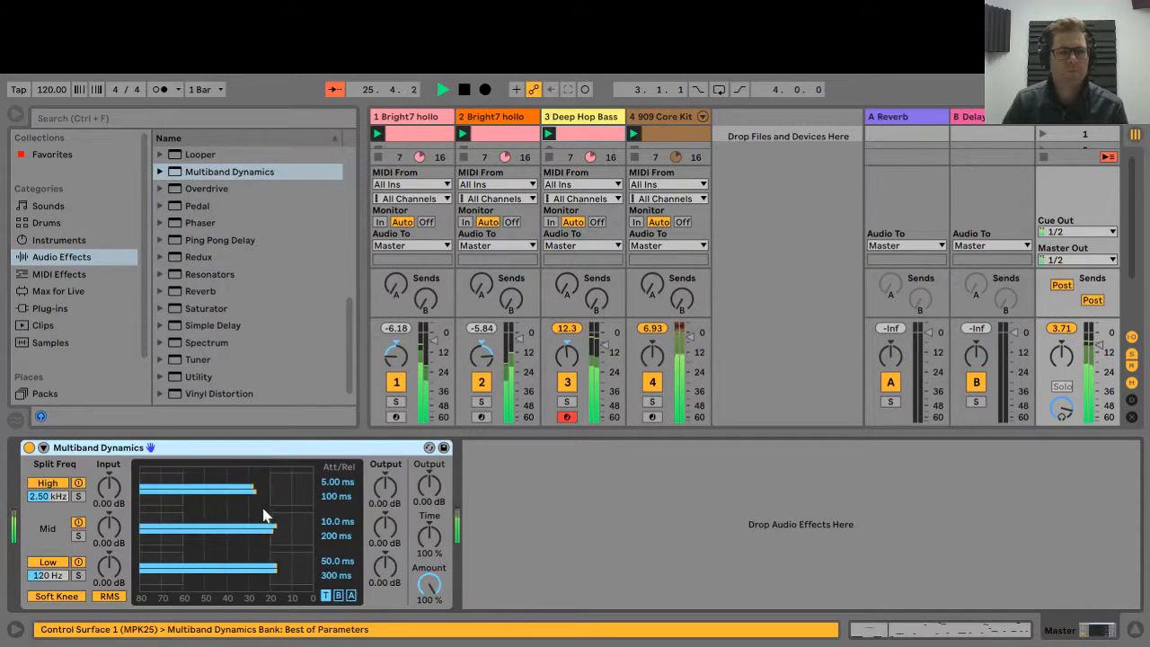
pyautogui.click(43, 447)
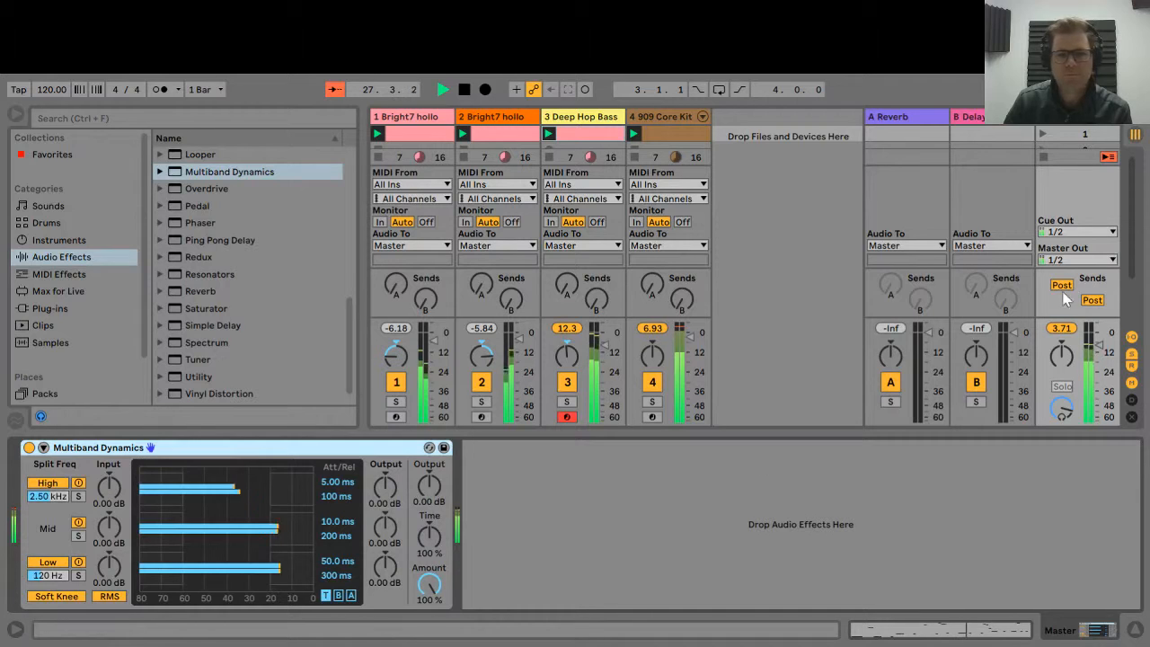
pyautogui.click(658, 117)
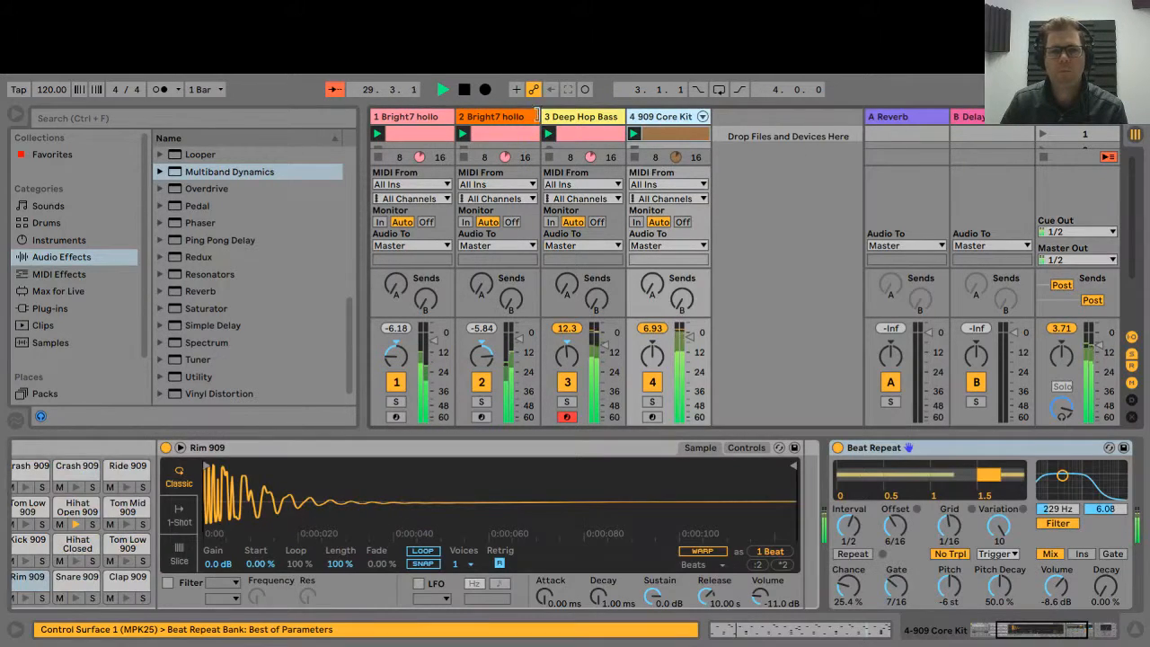
pyautogui.click(567, 117)
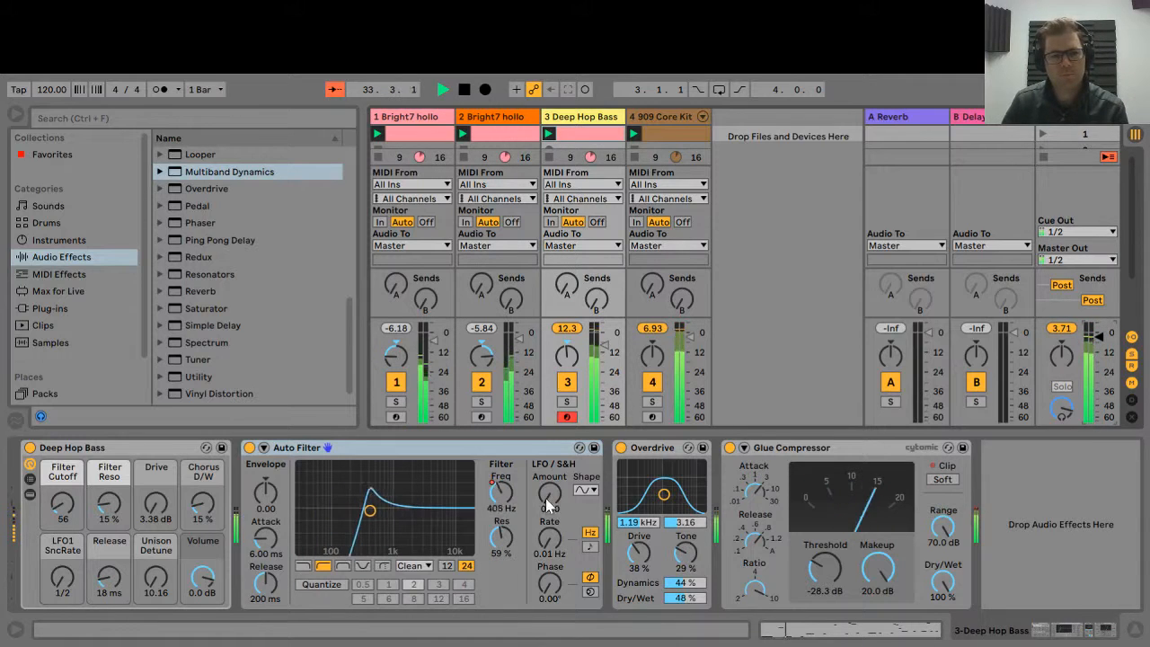
# Stop playback of the Deep Hop Bass clip around bar 34 using the transport Stop button.
pyautogui.click(465, 90)
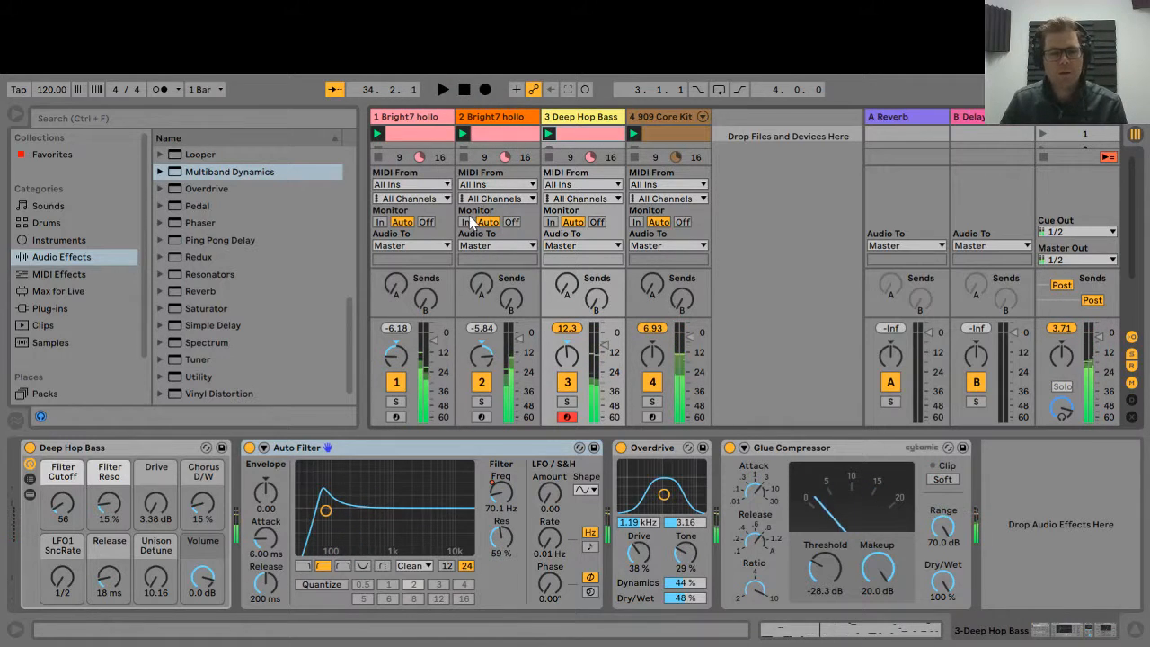